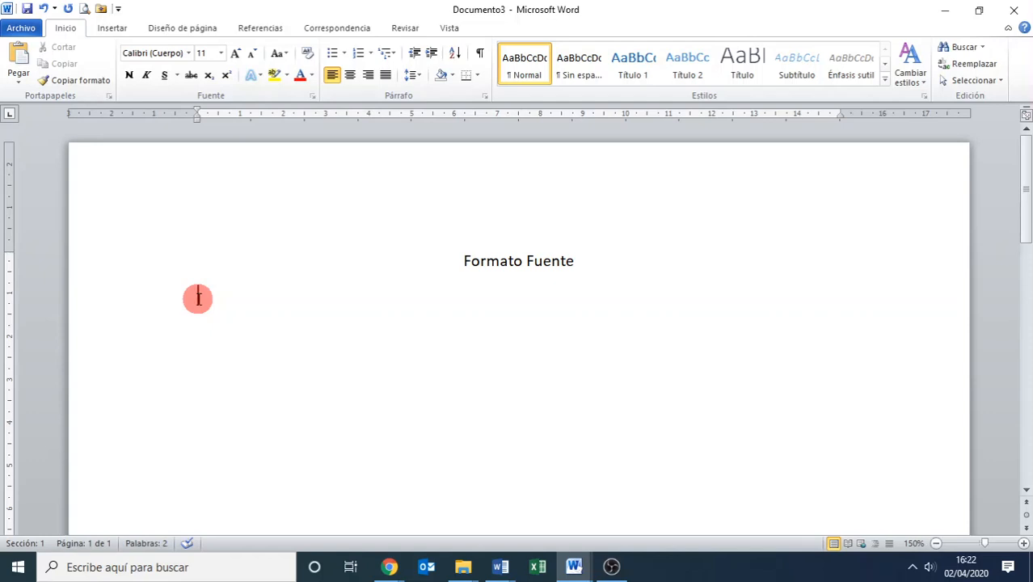
# Step: Generate sample paragraphs below the title "Formato Fuente" with the =rand() function
pyautogui.write('=rand()')
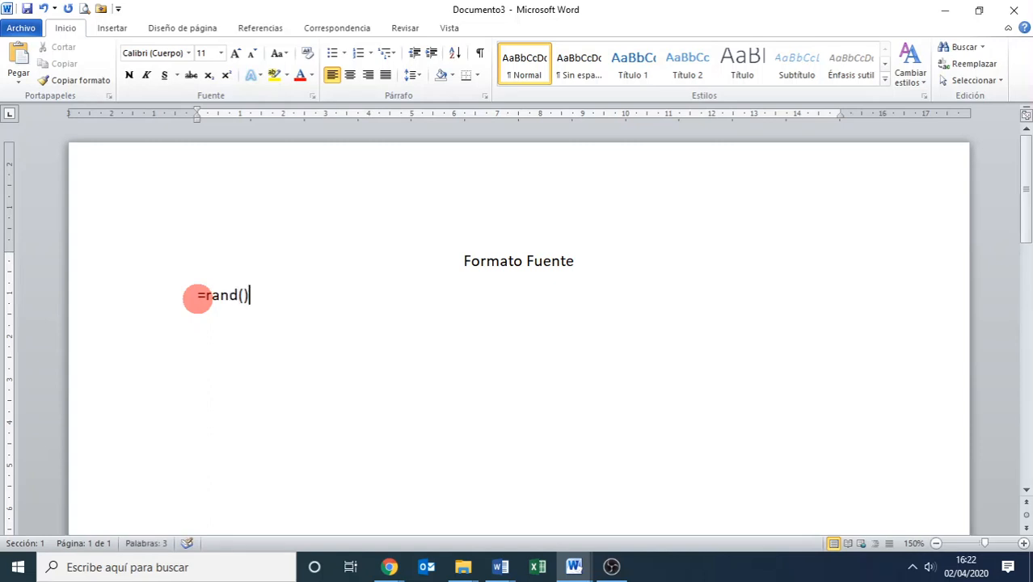
pyautogui.press('Return')
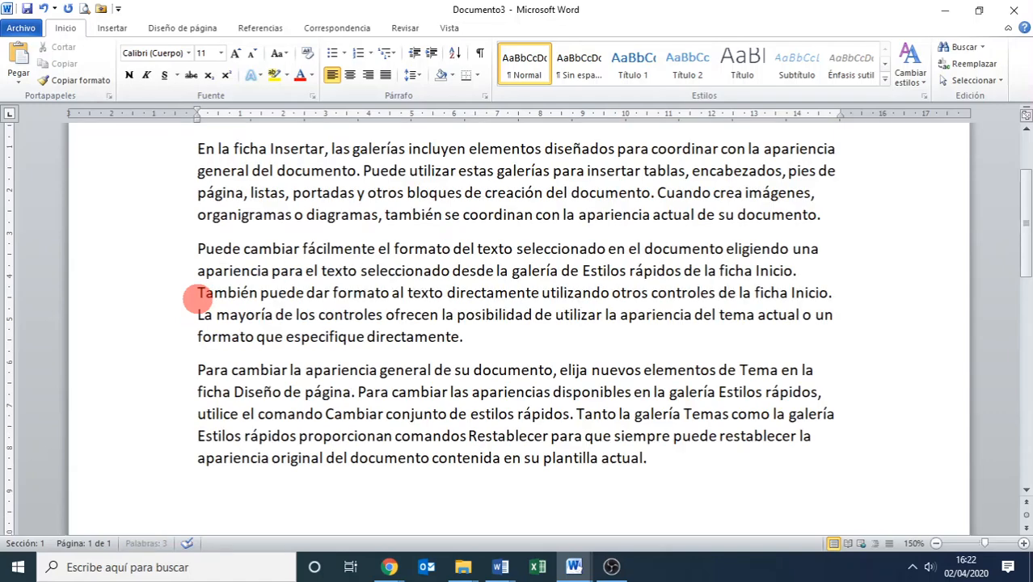
pyautogui.scroll(1, 283, 287)
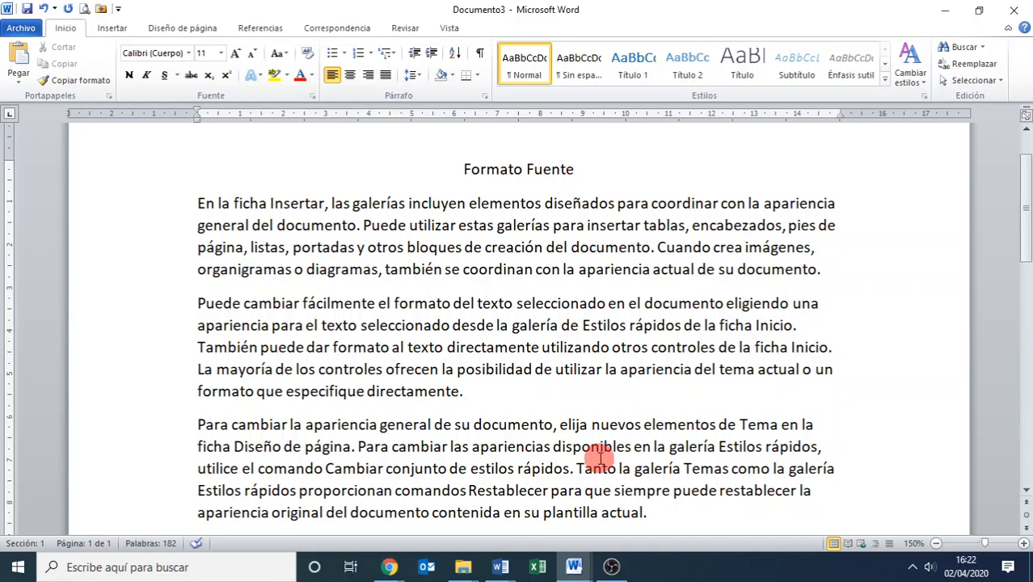
pyautogui.scroll(-1, 600, 457)
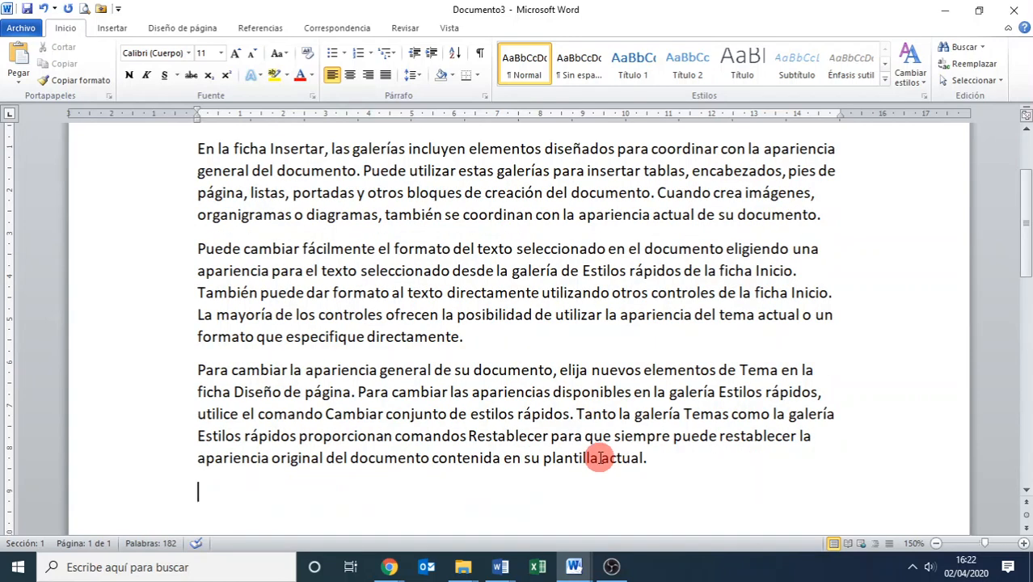
# Step: Undo the generated paragraphs and produce ten sample paragraphs instead with =rand(10)
pyautogui.hotkey('ctrl', 'z')
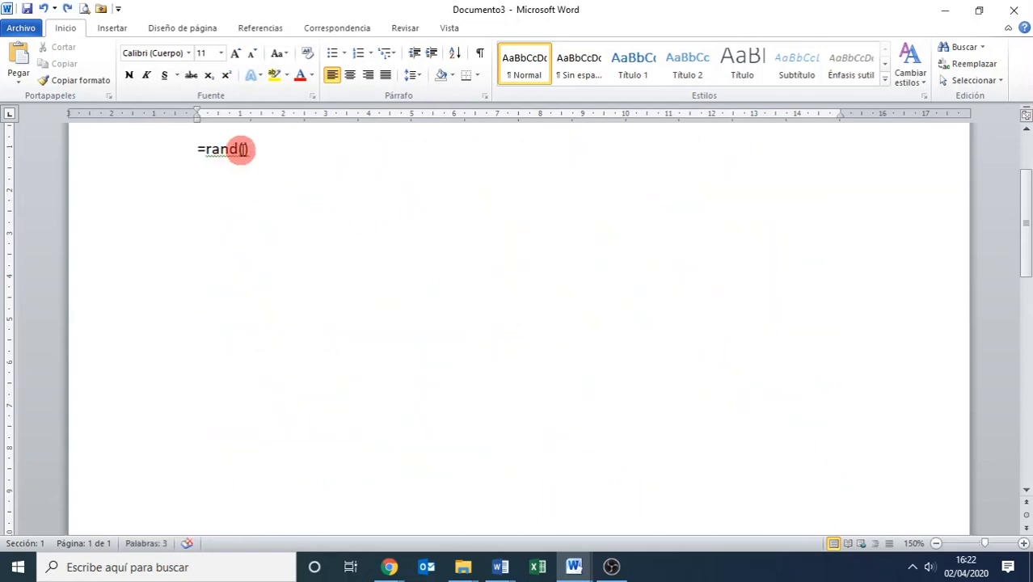
pyautogui.click(244, 148)
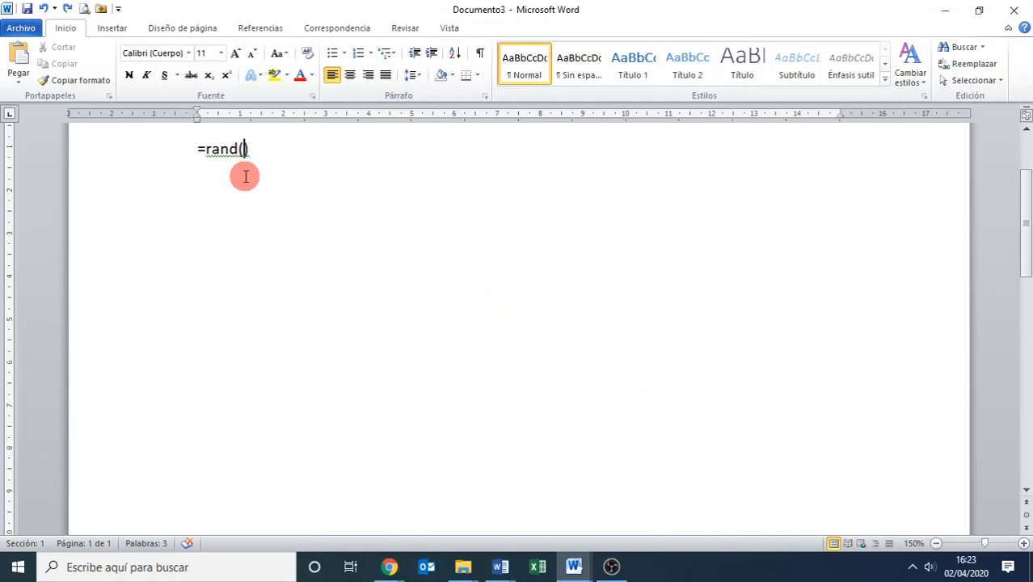
pyautogui.write('10')
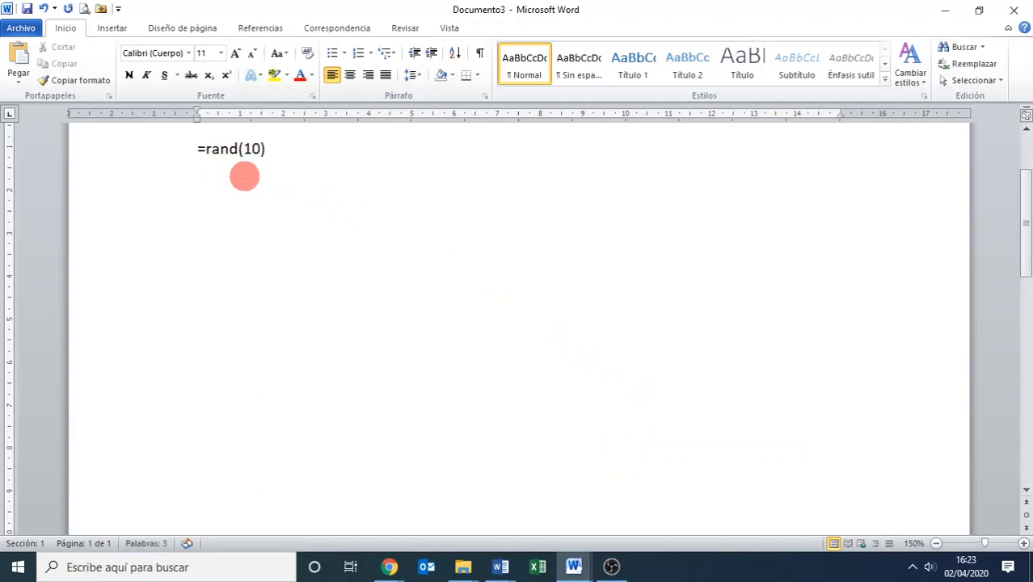
pyautogui.press('End')
pyautogui.press('Return')
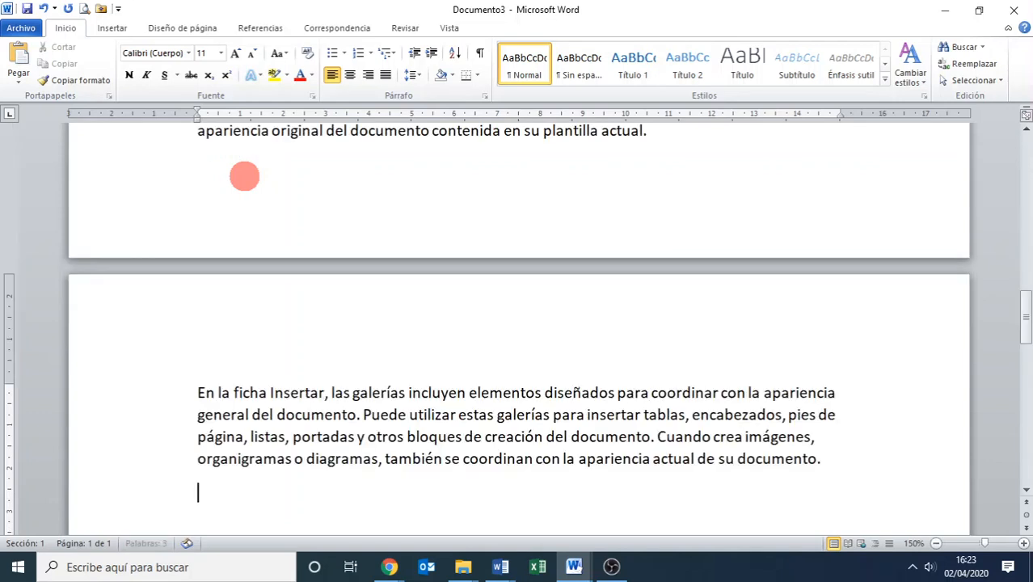
# Step: Look over the generated paragraphs and examine the font, style, size and effect options in the Font dialog
pyautogui.scroll(1, 365, 324)
pyautogui.scroll(-3, 384, 370)
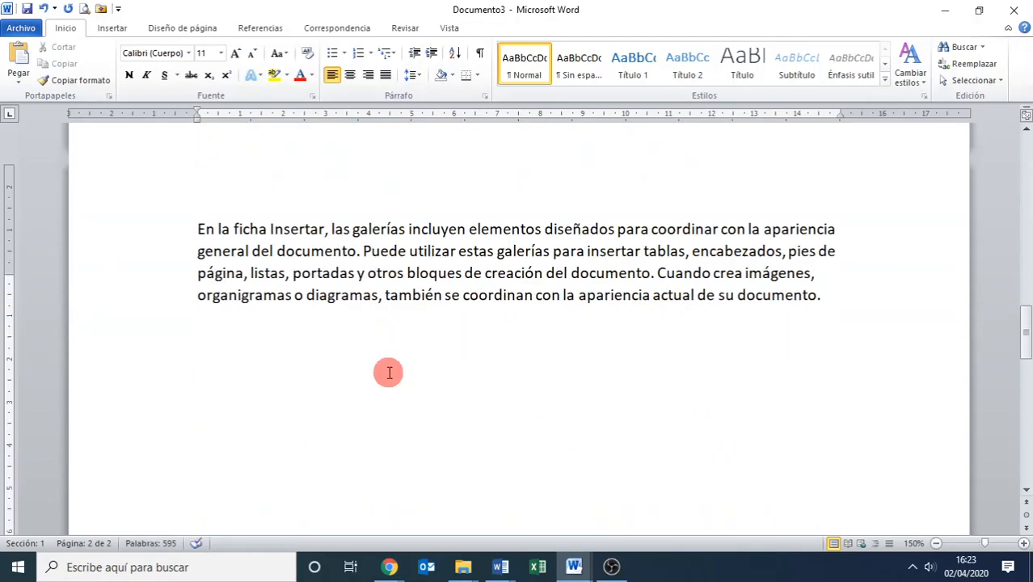
pyautogui.scroll(8, 385, 370)
pyautogui.scroll(-5, 384, 369)
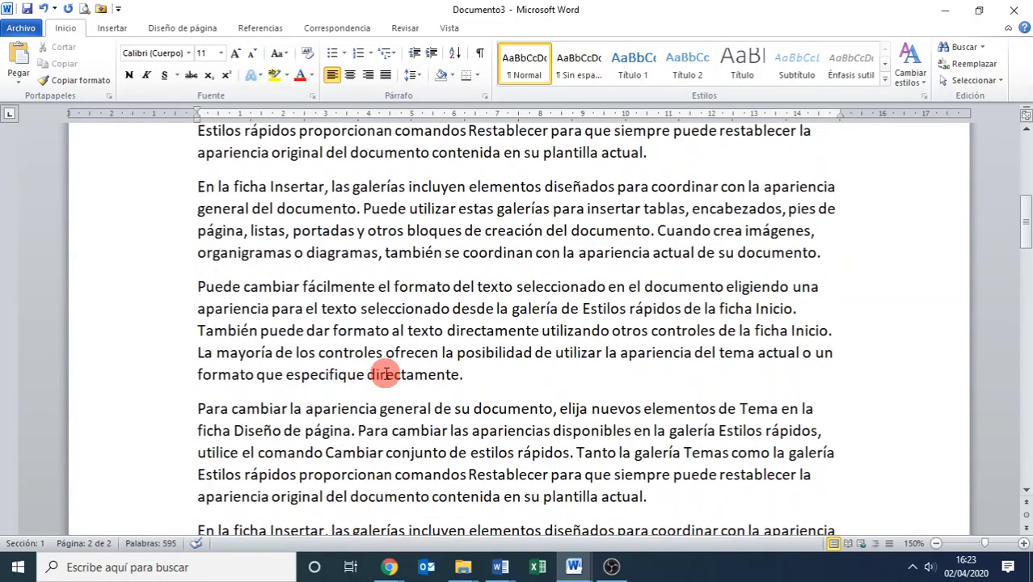
pyautogui.scroll(10, 385, 368)
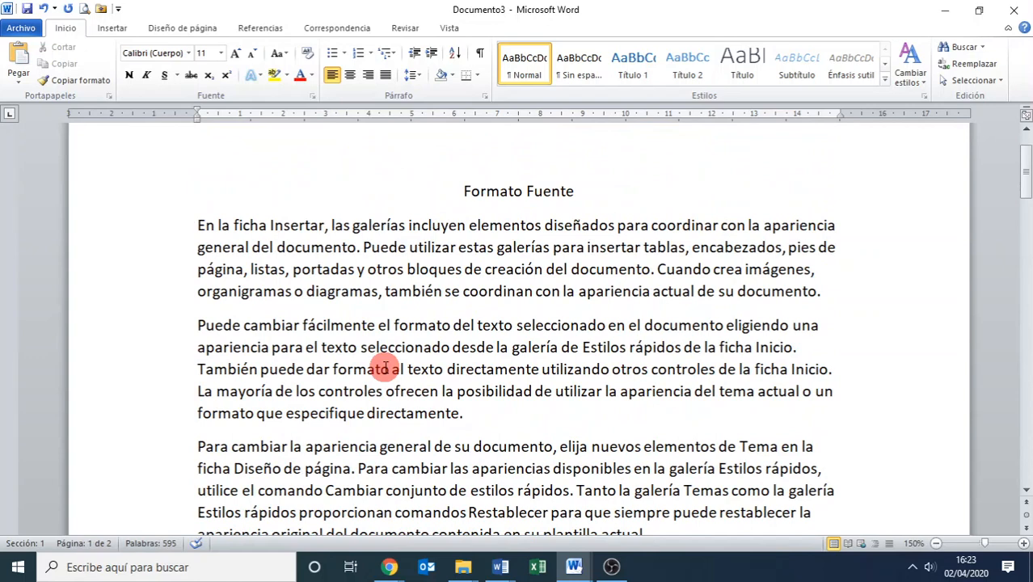
pyautogui.scroll(1, 384, 369)
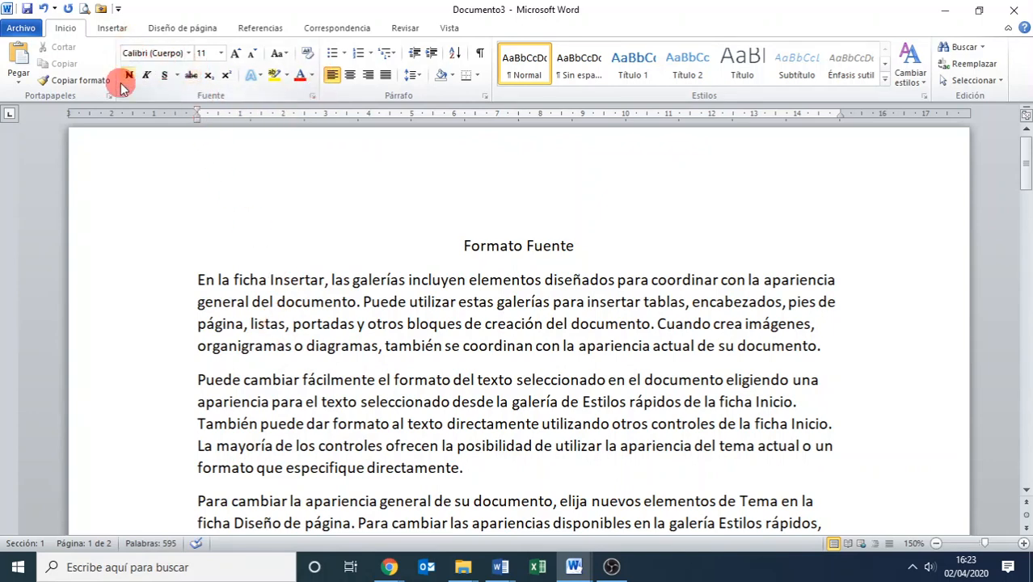
pyautogui.click(314, 96)
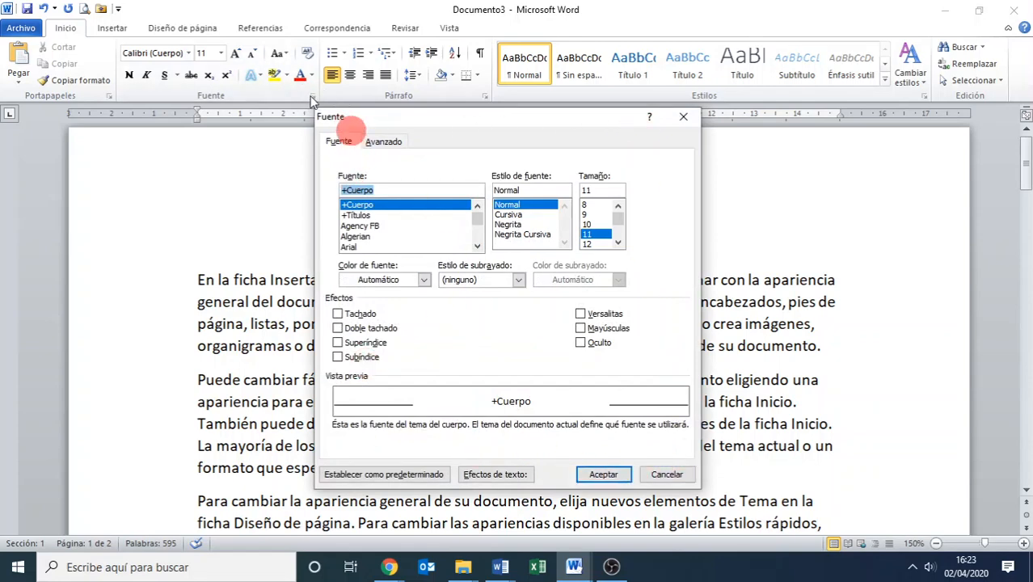
pyautogui.click(667, 475)
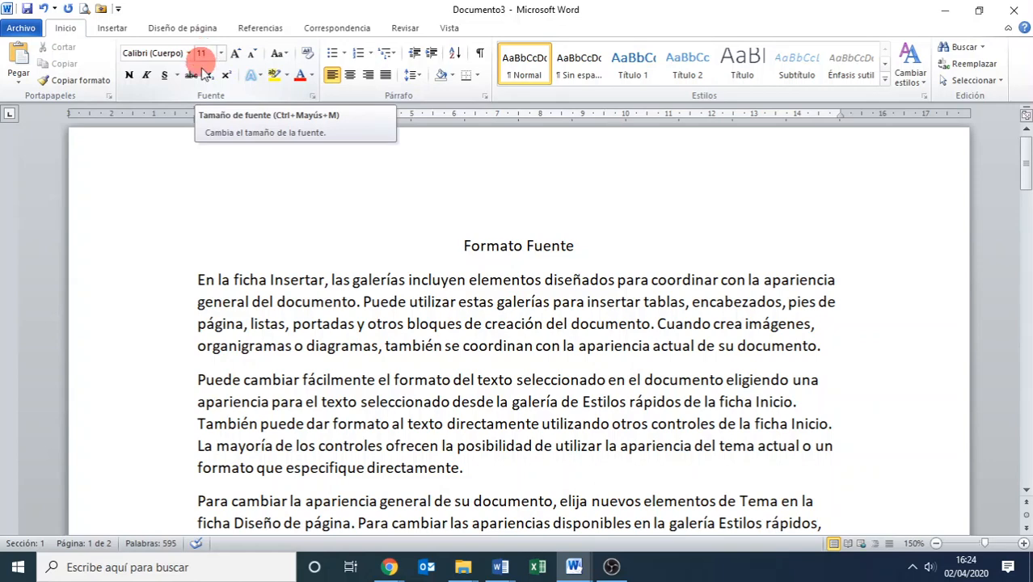
# Step: Make the word "Formato" in the title bold and set its font to Arial Black
pyautogui.doubleClick(487, 246)
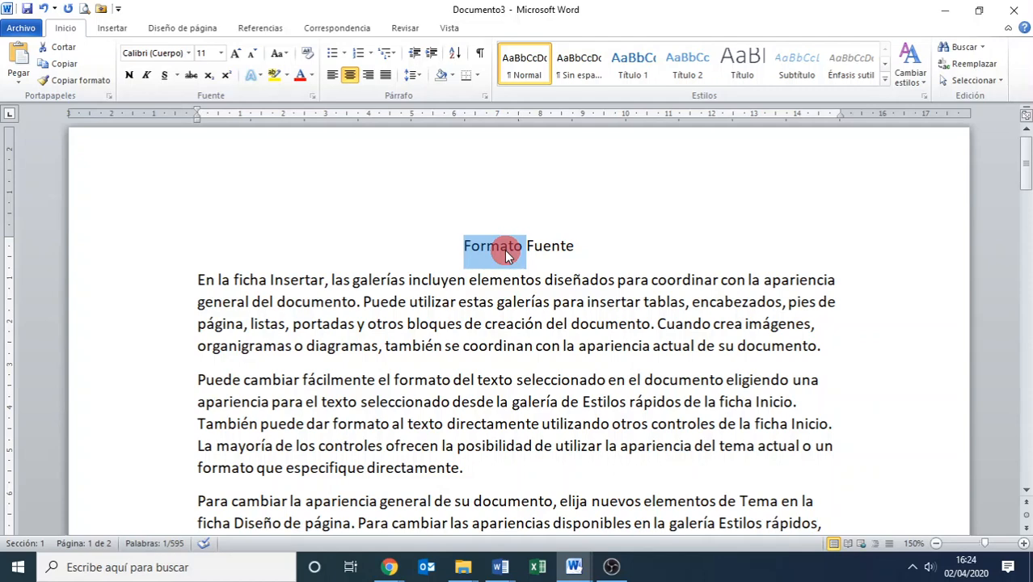
pyautogui.click(506, 249)
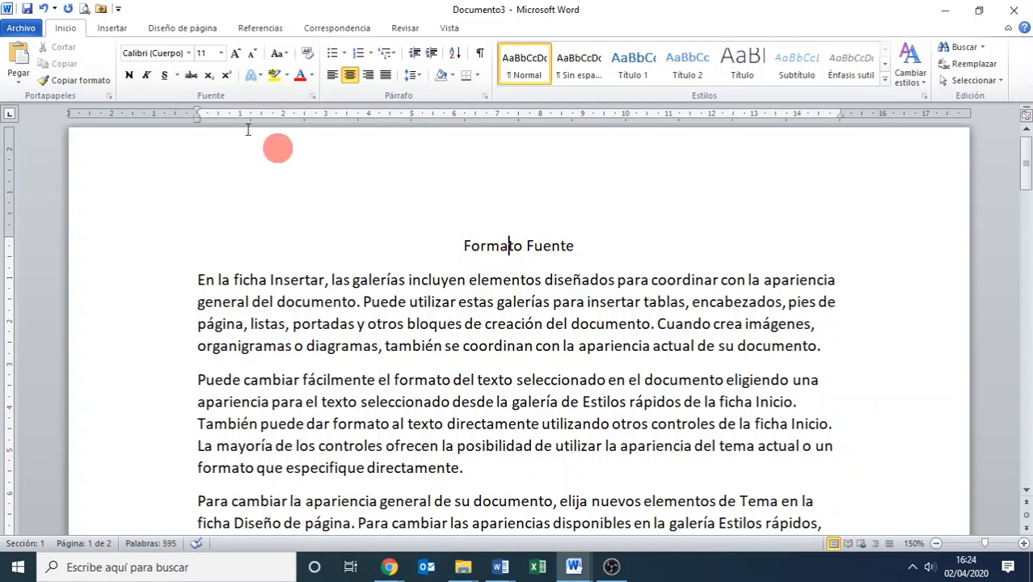
pyautogui.click(128, 75)
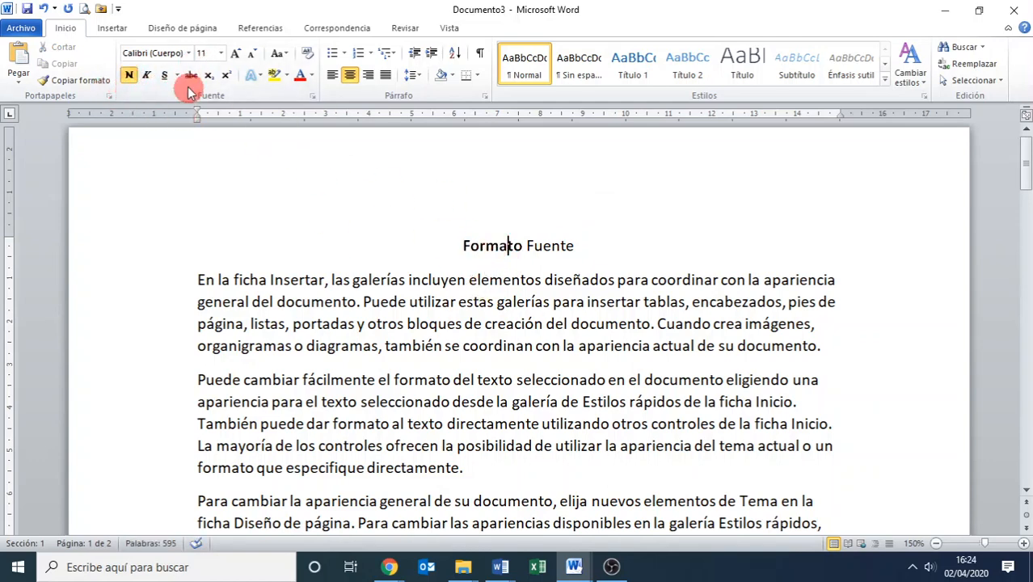
pyautogui.click(188, 54)
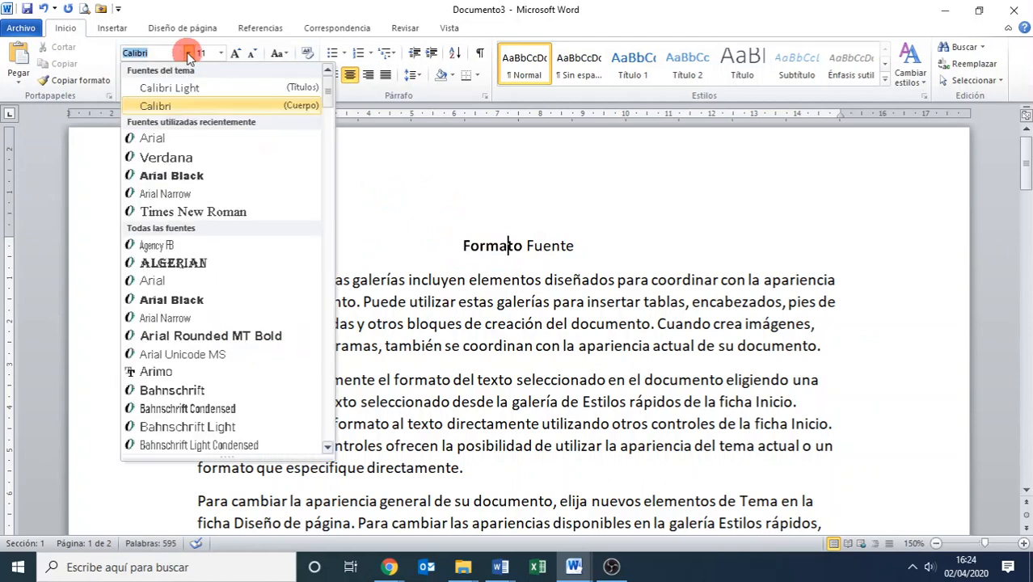
pyautogui.click(211, 176)
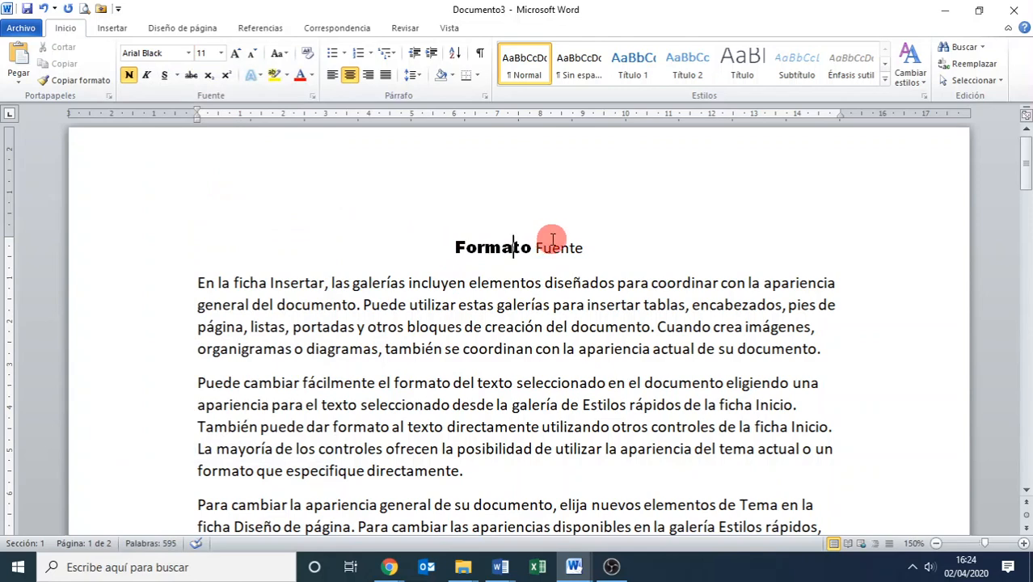
# Step: Select the whole title line "Formato Fuente" and set its font to Arial Black
pyautogui.click(103, 248)
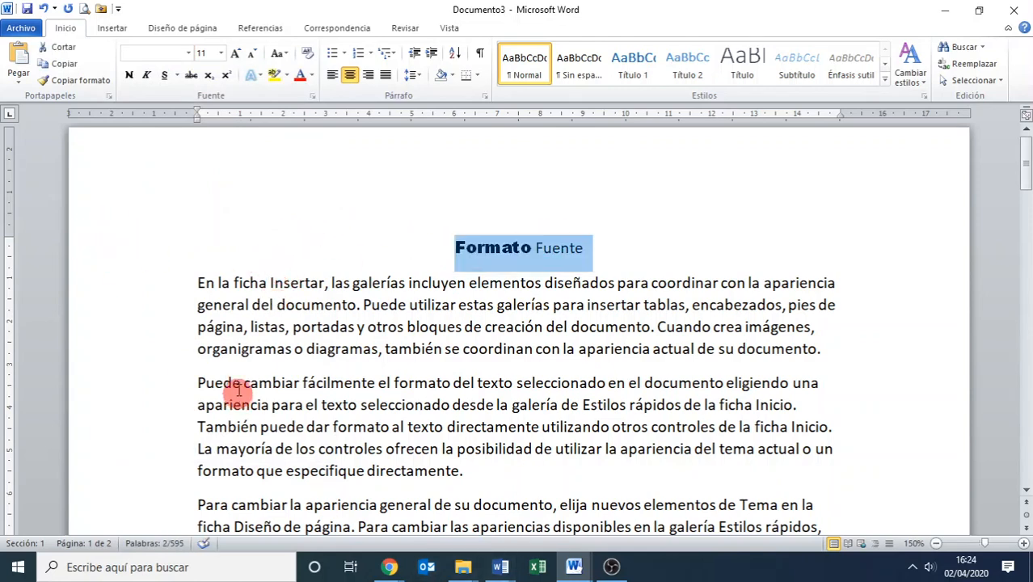
pyautogui.click(189, 54)
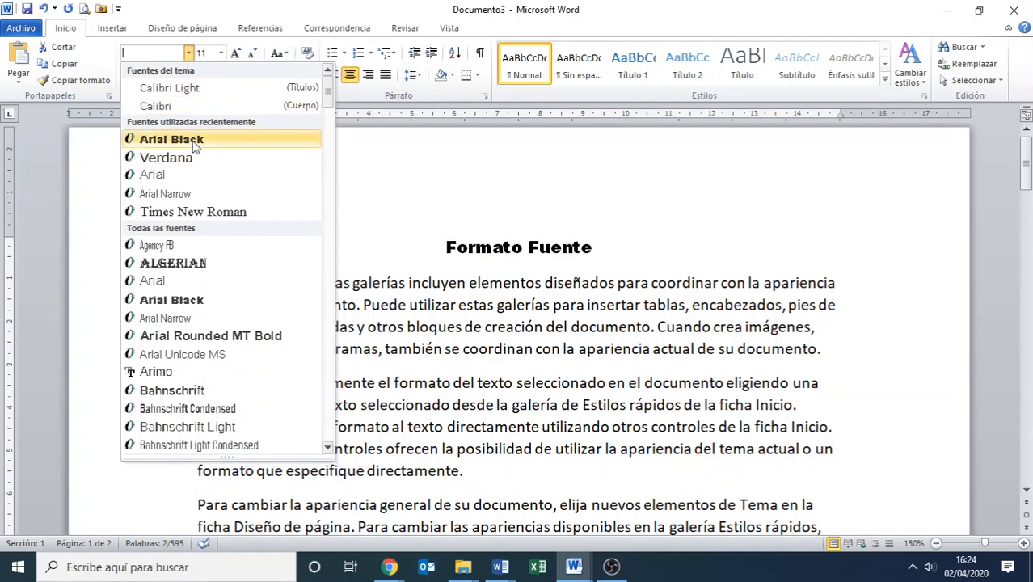
pyautogui.click(194, 142)
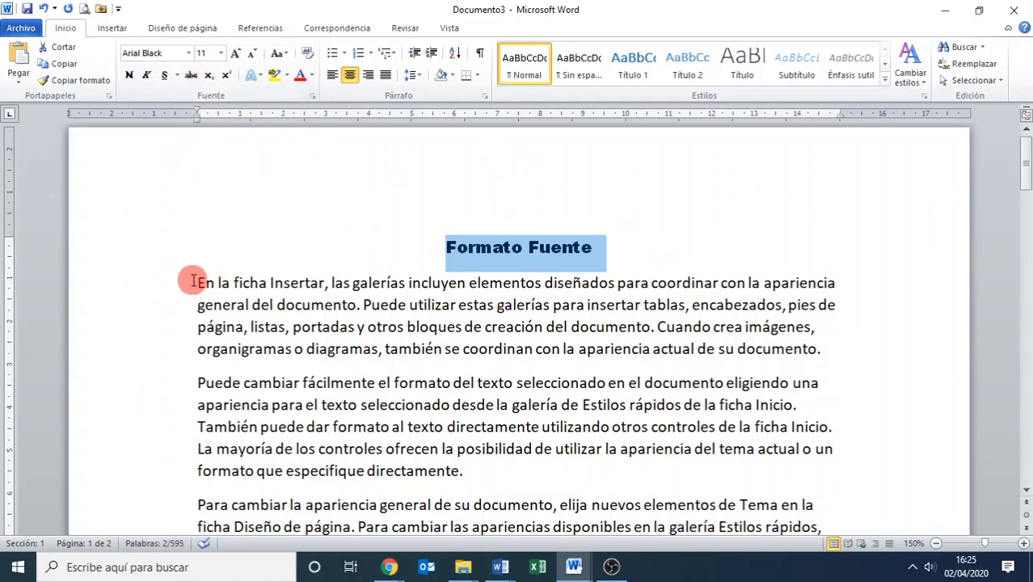
# Step: Select all body paragraphs on the first page and set their font to Arial
pyautogui.moveTo(194, 282); pyautogui.dragTo(773, 503)
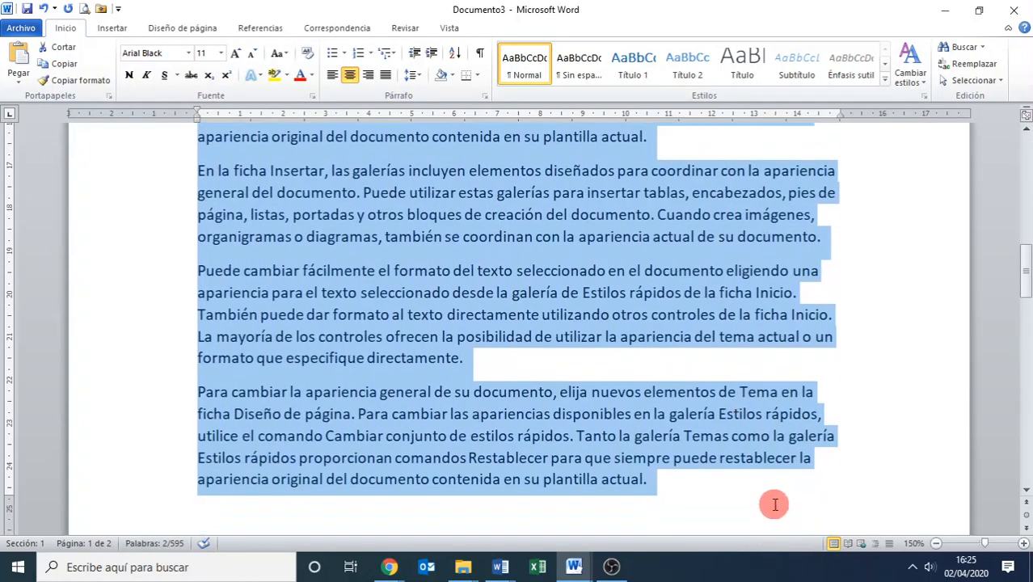
pyautogui.click(191, 53)
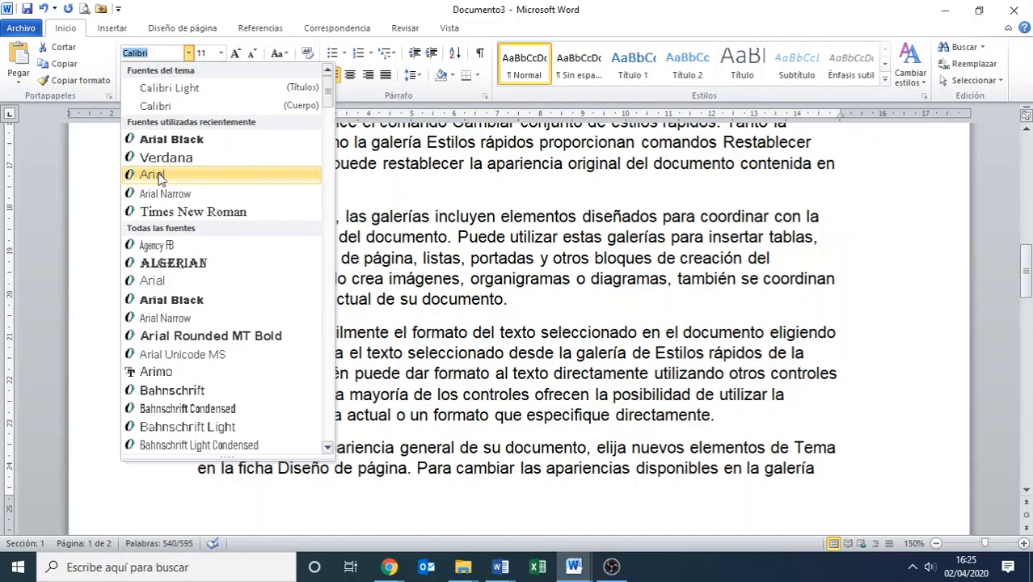
pyautogui.click(157, 176)
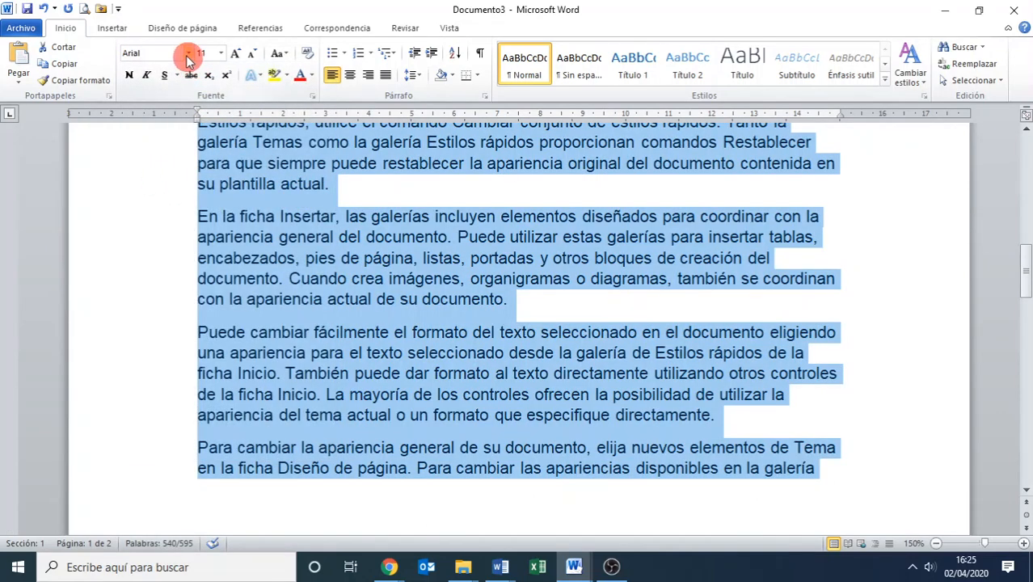
# Step: Browse the list of available fonts, previewing some on the selected paragraphs, and close it without choosing one
pyautogui.click(187, 56)
pyautogui.scroll(-2, 328, 114)
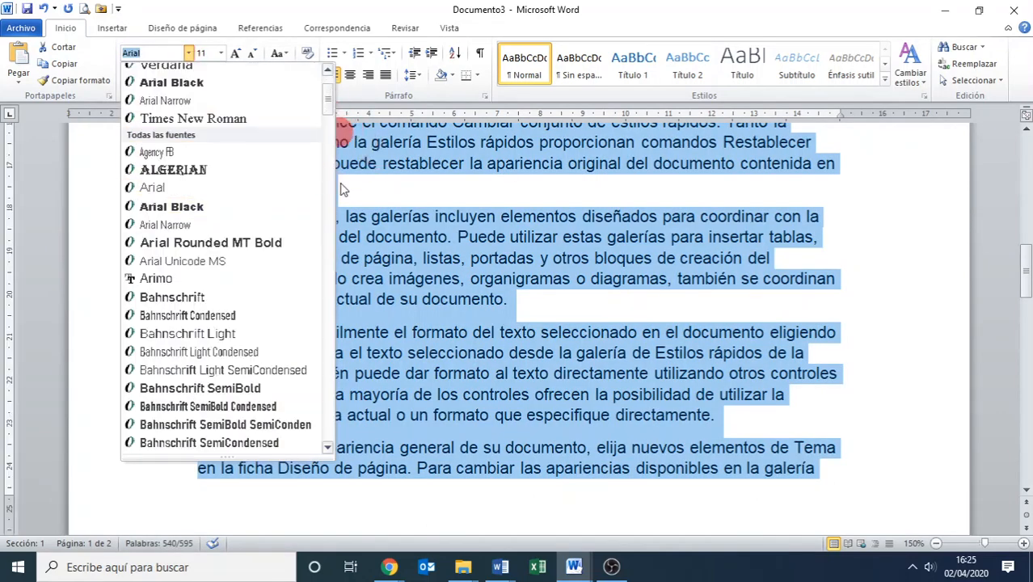
pyautogui.scroll(-15, 340, 189)
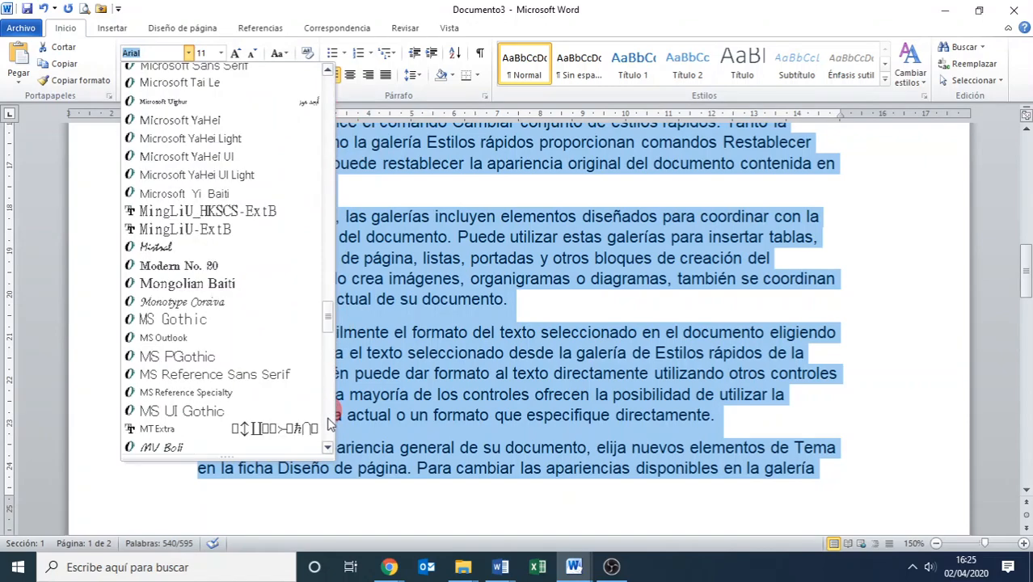
pyautogui.scroll(-20, 329, 424)
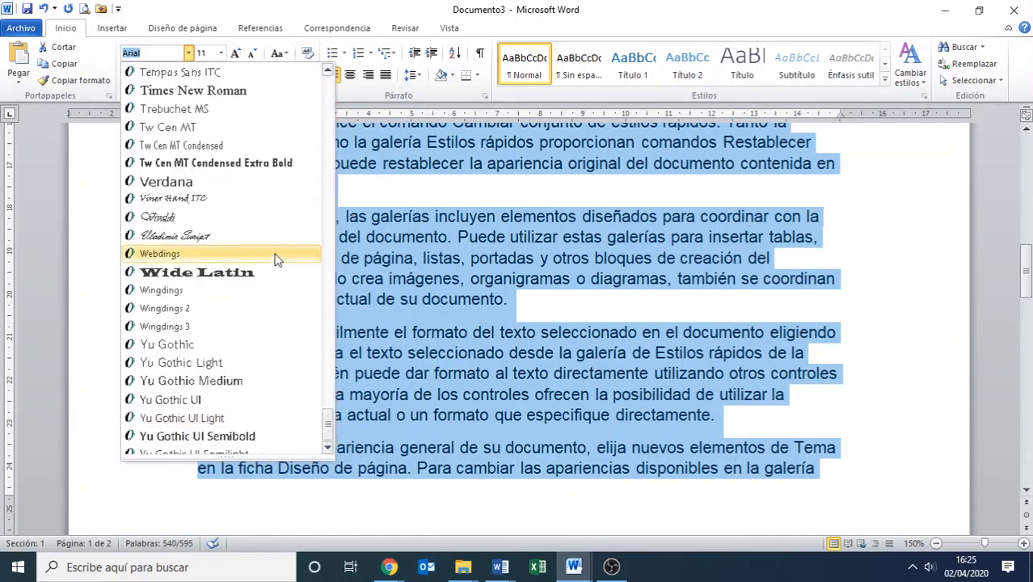
pyautogui.scroll(1, 161, 181)
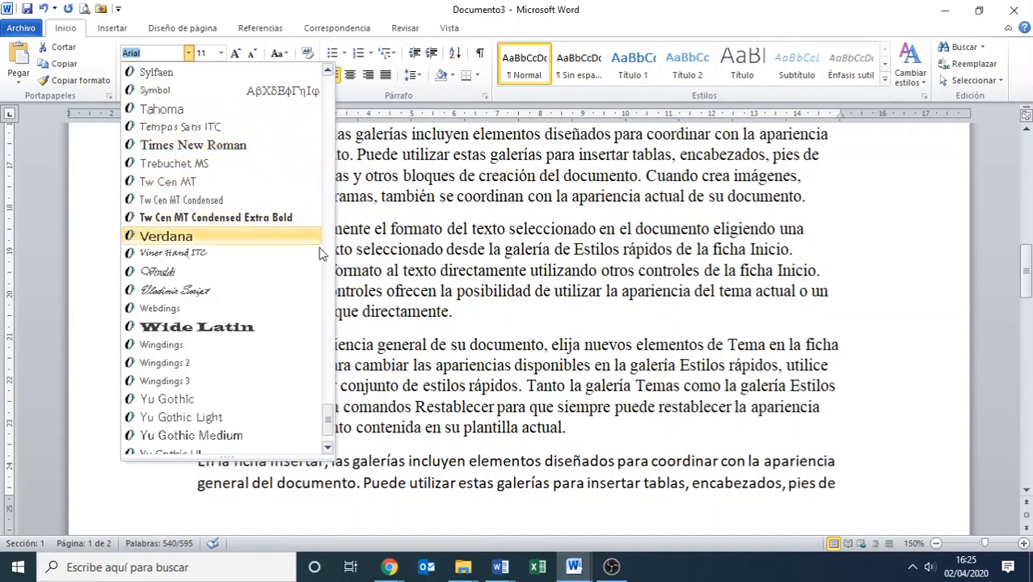
pyautogui.click(147, 55)
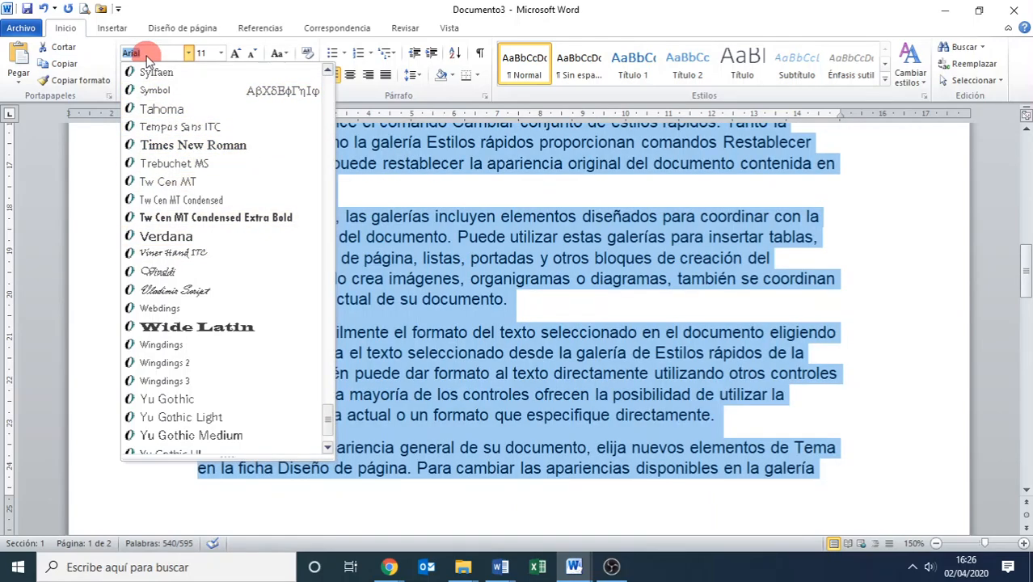
pyautogui.click(147, 55)
pyautogui.press('Escape')
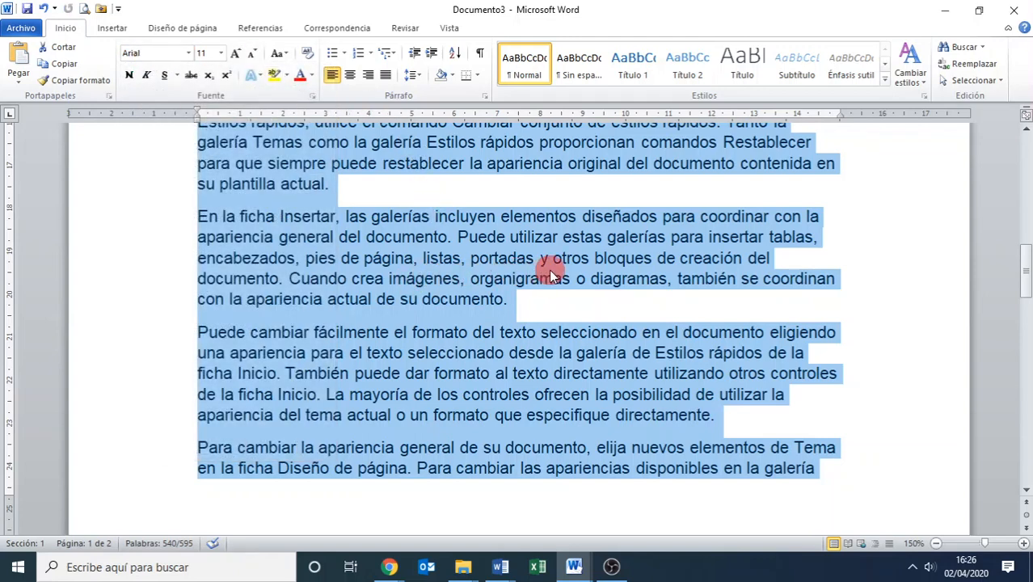
# Step: Set the font size of the selected body paragraphs to 12
pyautogui.scroll(1, 548, 273)
pyautogui.scroll(10, 548, 269)
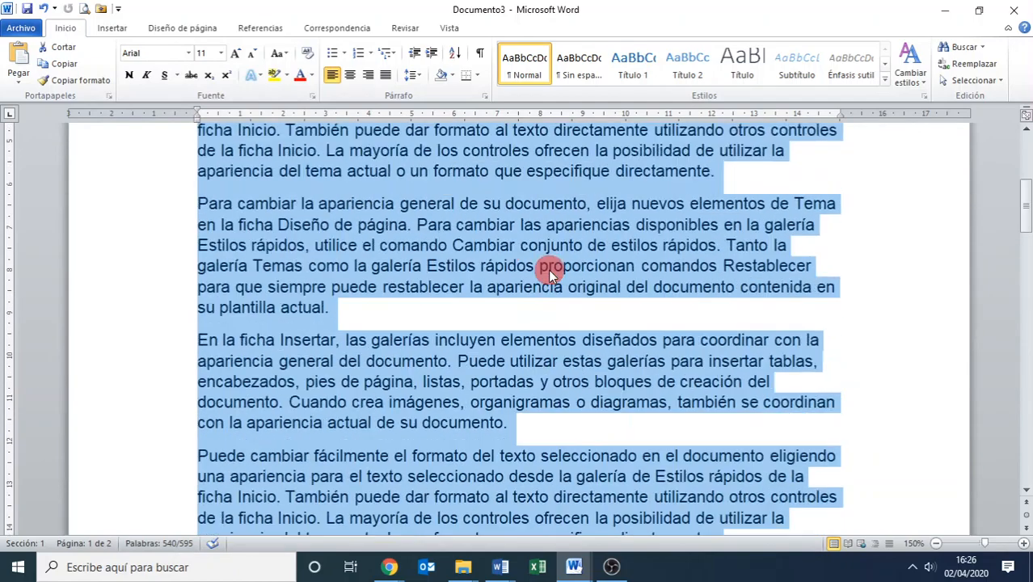
pyautogui.scroll(3, 548, 269)
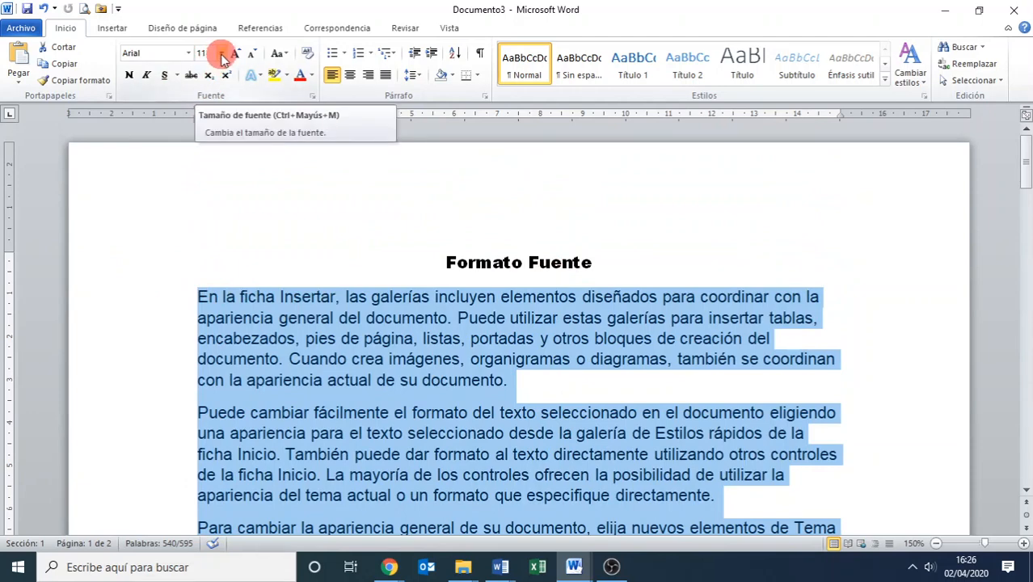
pyautogui.click(221, 56)
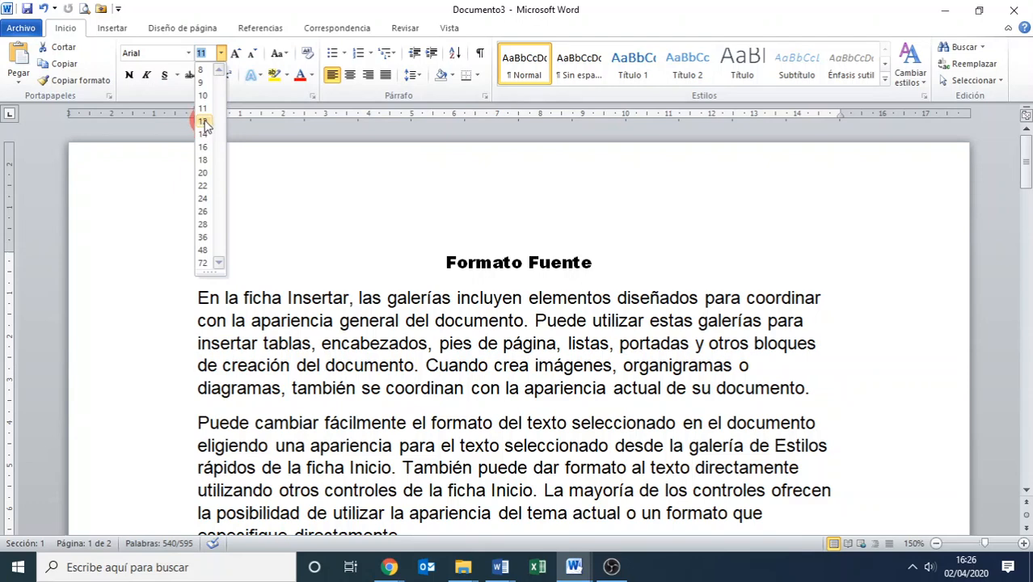
pyautogui.click(203, 123)
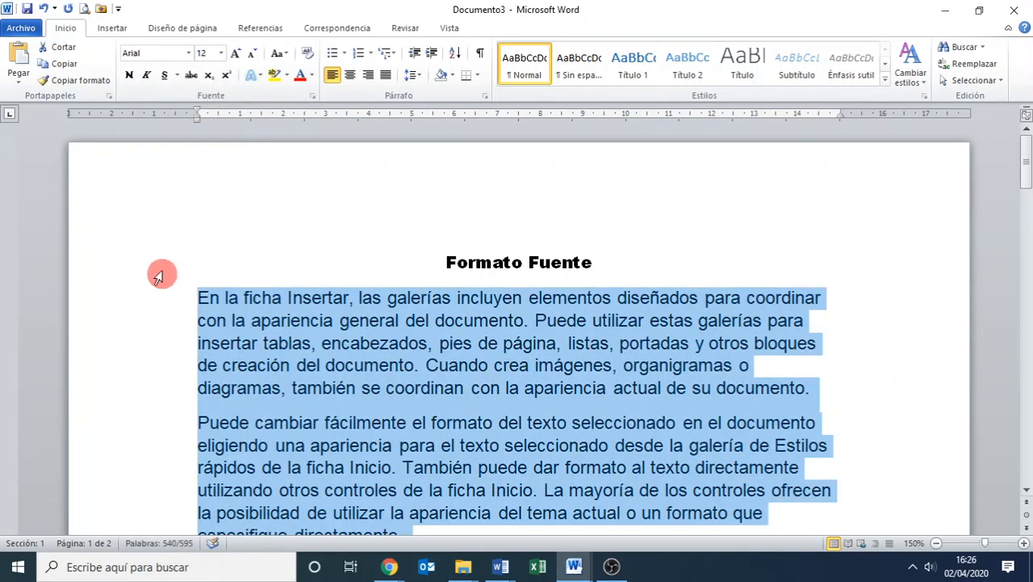
# Step: Select the whole title line "Formato Fuente" and set its font size to 1
pyautogui.click(146, 278)
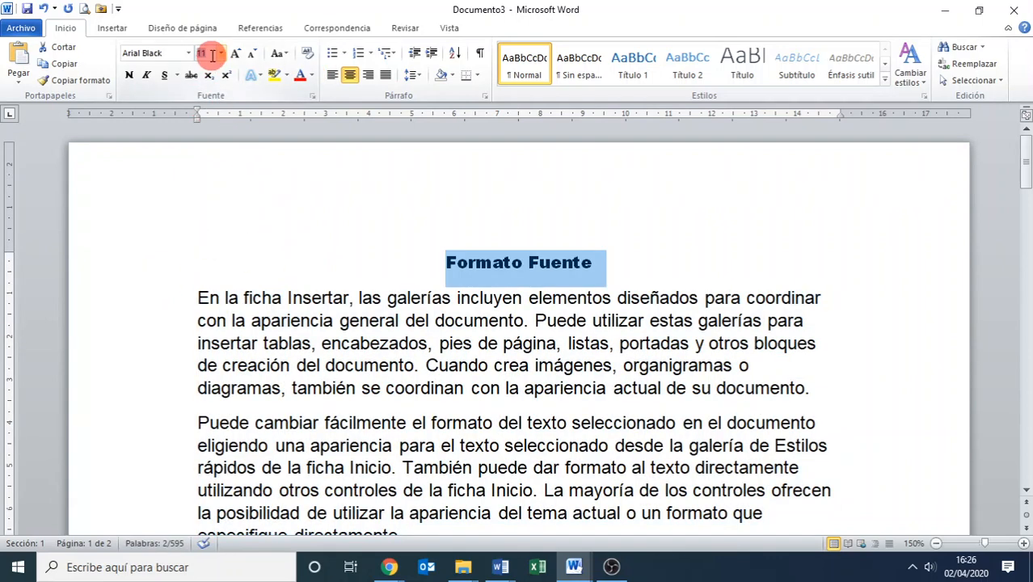
pyautogui.write('1')
pyautogui.press('Return')
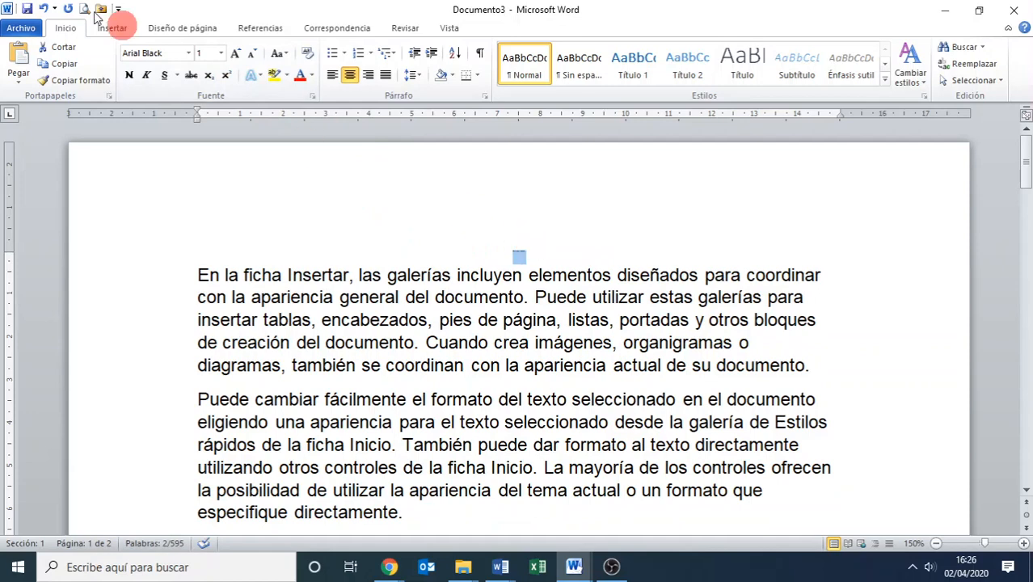
# Step: Set the selected title's font size to 1638 and look over the enlarged text
pyautogui.click(207, 62)
pyautogui.write('1638')
pyautogui.press('Return')
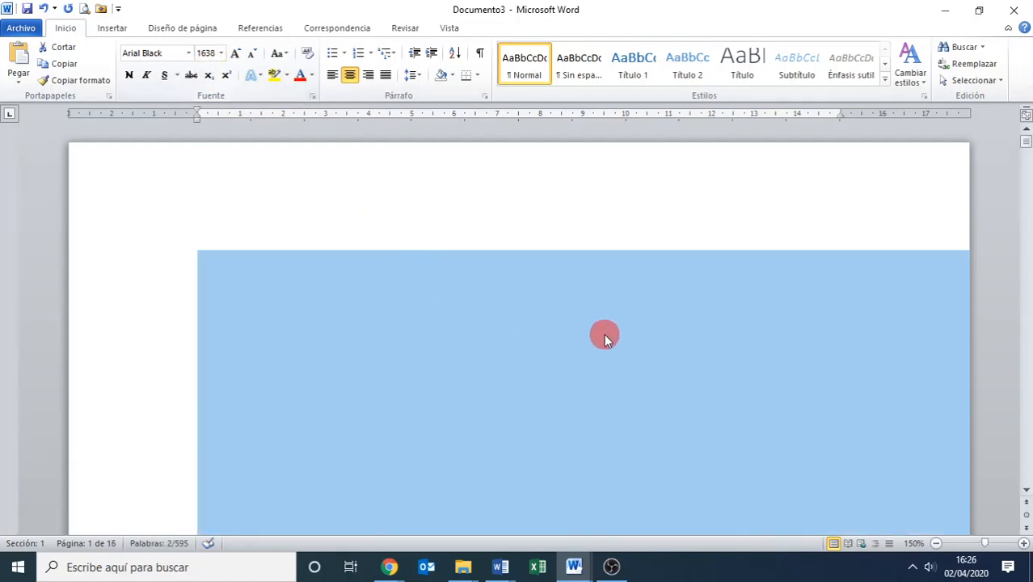
pyautogui.scroll(-2, 604, 334)
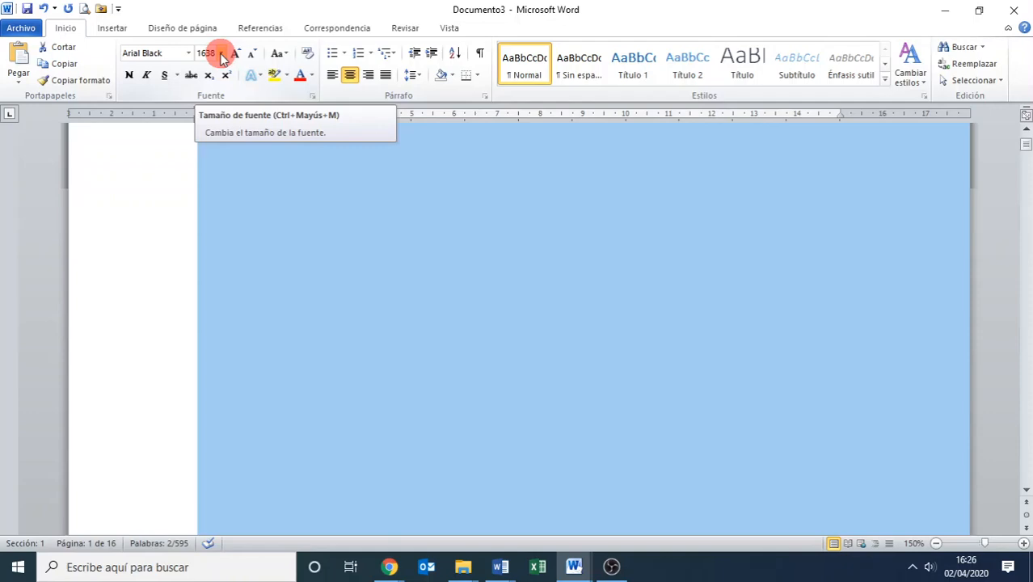
# Step: Set the selected title's font size to 12 and then to 16
pyautogui.click(221, 54)
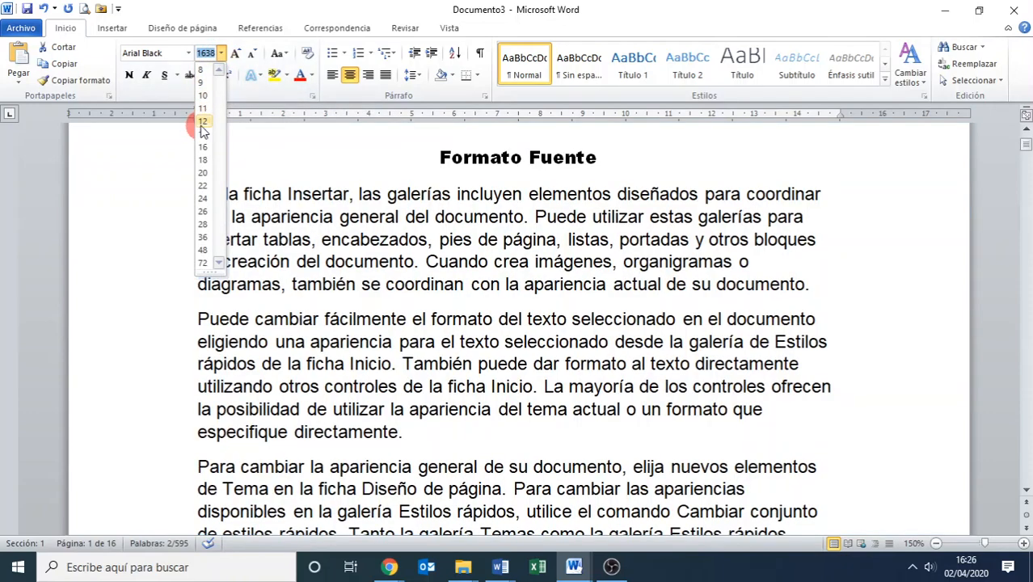
pyautogui.click(202, 123)
pyautogui.click(221, 54)
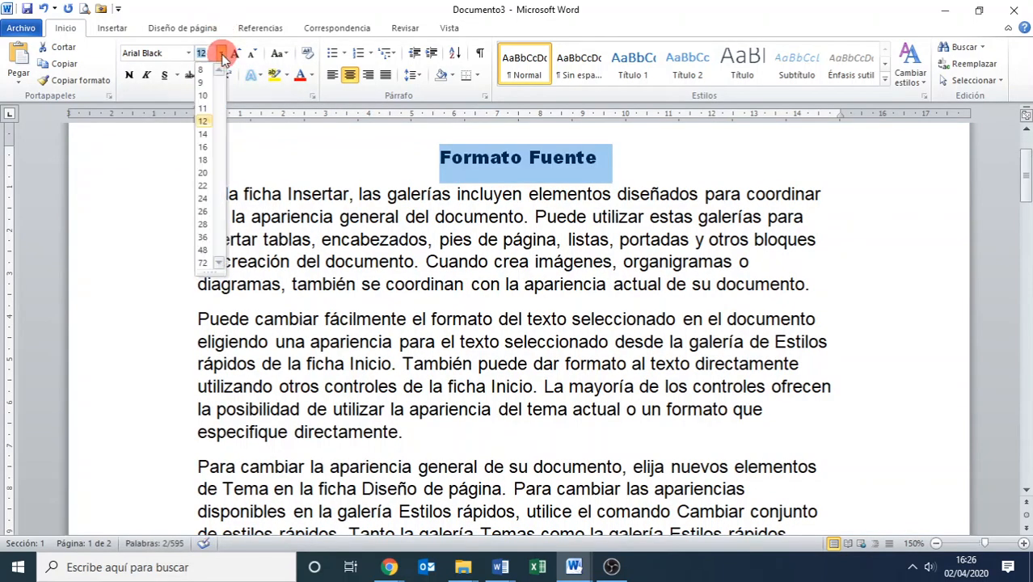
pyautogui.click(202, 148)
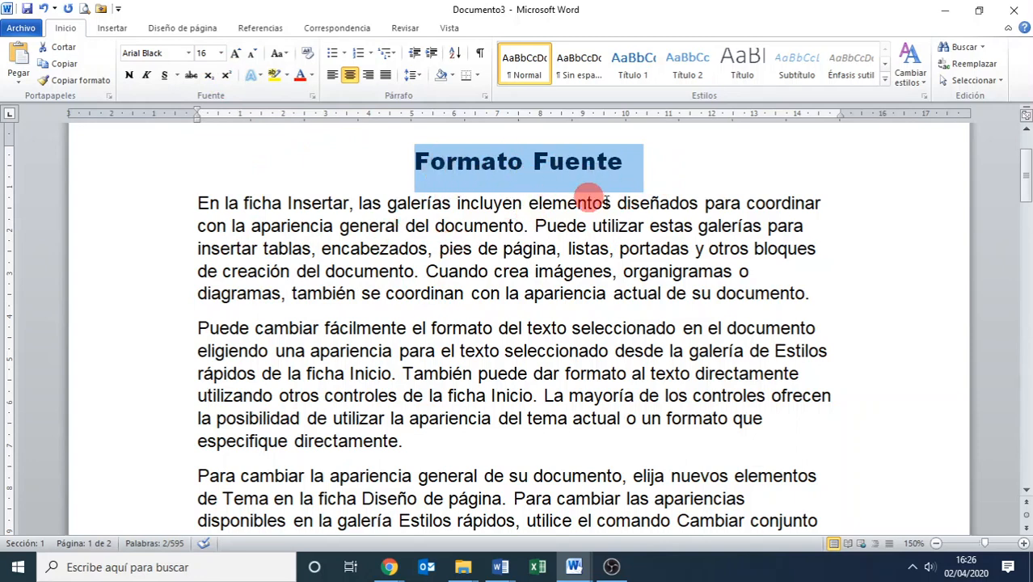
# Step: Enlarge the selected title stepwise to size 24 and shrink it stepwise back to 18
pyautogui.click(235, 58)
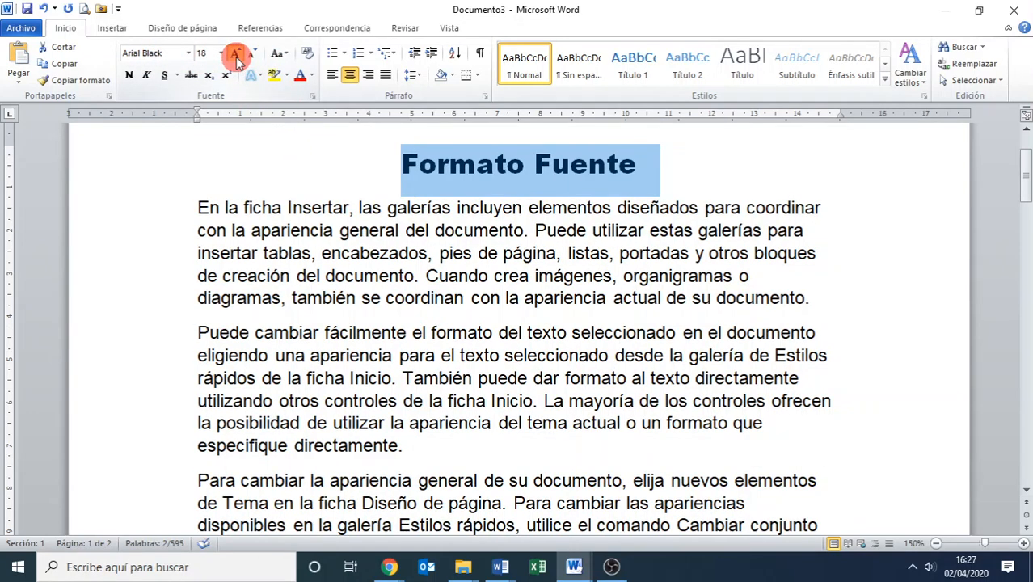
pyautogui.click(236, 55)
pyautogui.click(236, 55)
pyautogui.click(236, 55)
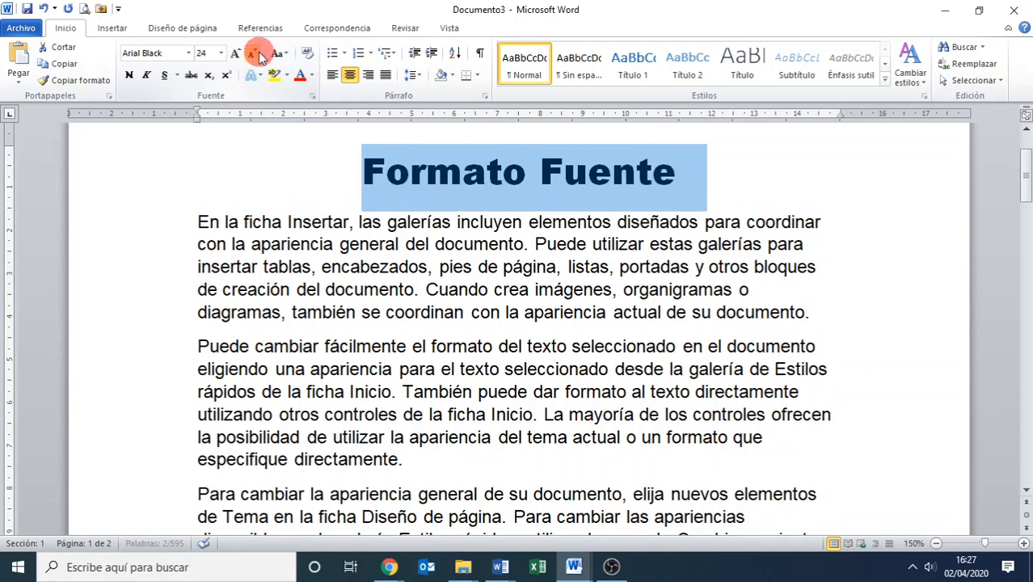
pyautogui.click(245, 59)
pyautogui.click(244, 58)
pyautogui.click(244, 59)
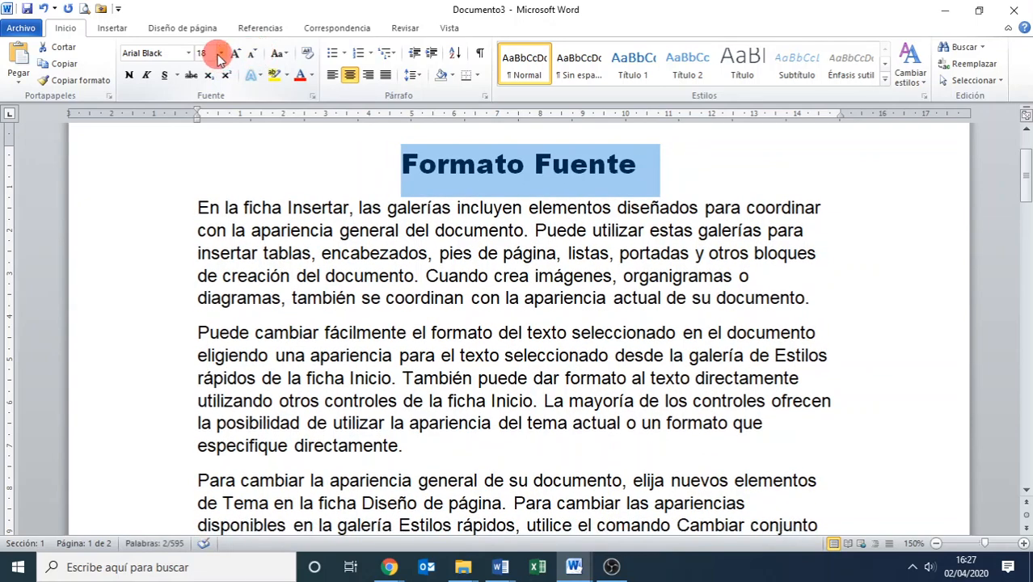
# Step: Enter a custom font size of 17 for the selected title
pyautogui.click(220, 54)
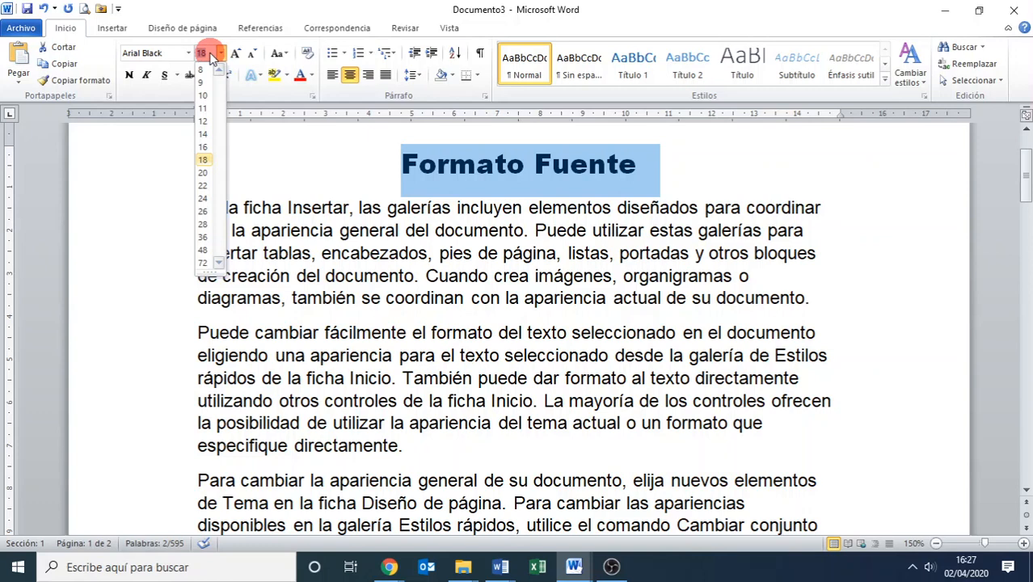
pyautogui.click(210, 55)
pyautogui.press('BackSpace')
pyautogui.write('7')
pyautogui.press('Return')
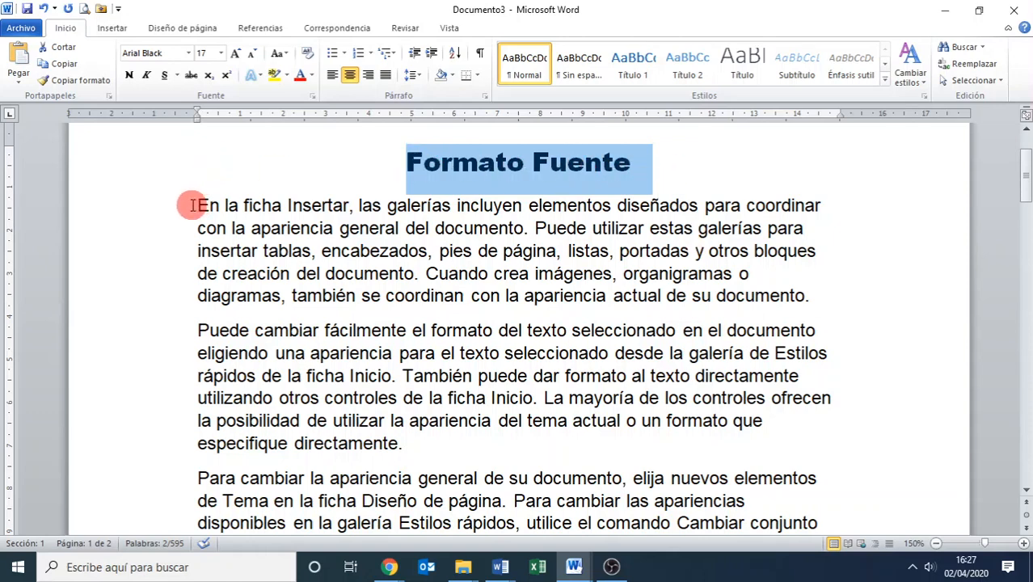
# Step: Select the first body paragraph and change its text to lowercase and then to uppercase
pyautogui.moveTo(197, 206); pyautogui.dragTo(818, 305)
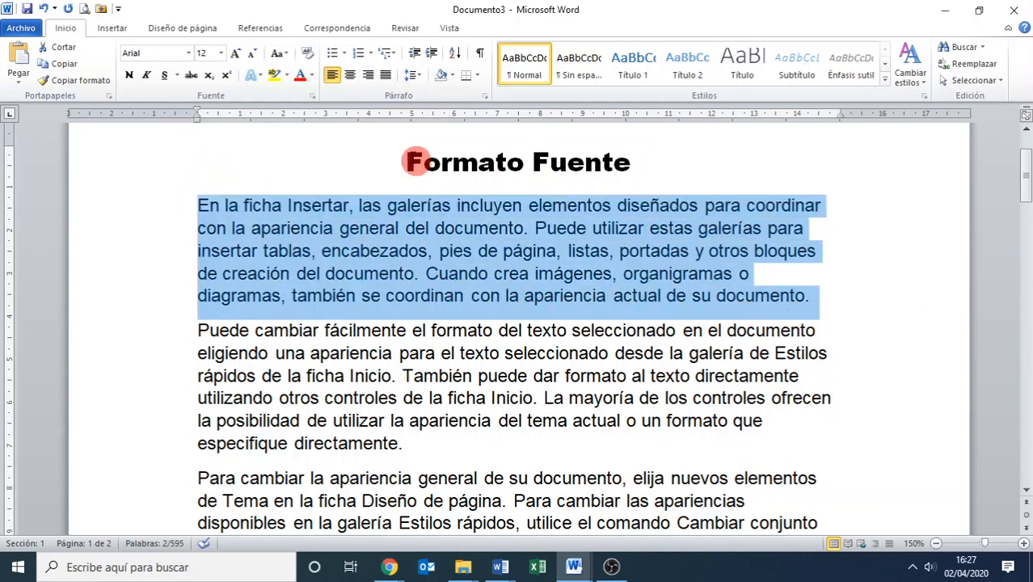
pyautogui.click(281, 57)
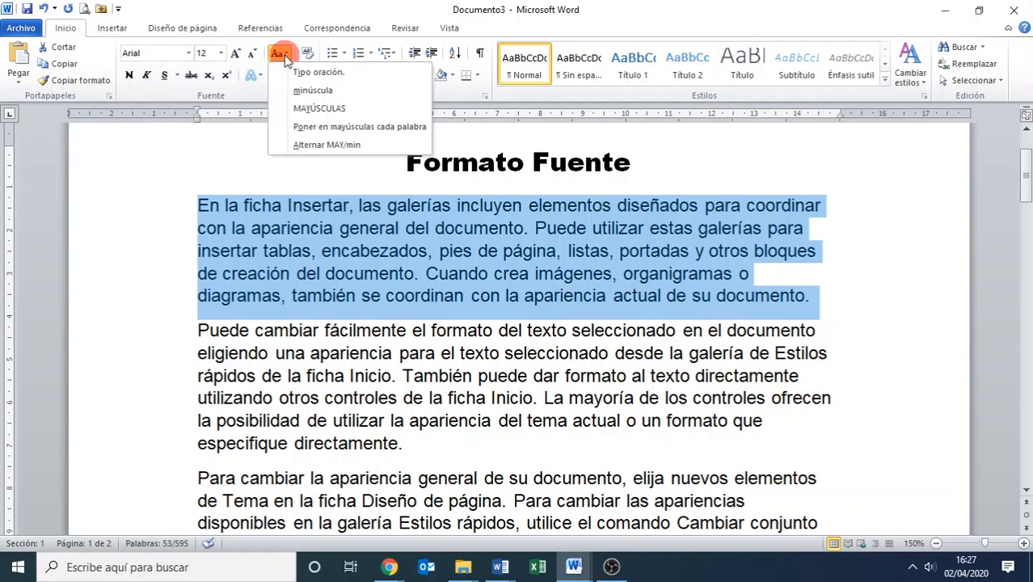
pyautogui.click(312, 91)
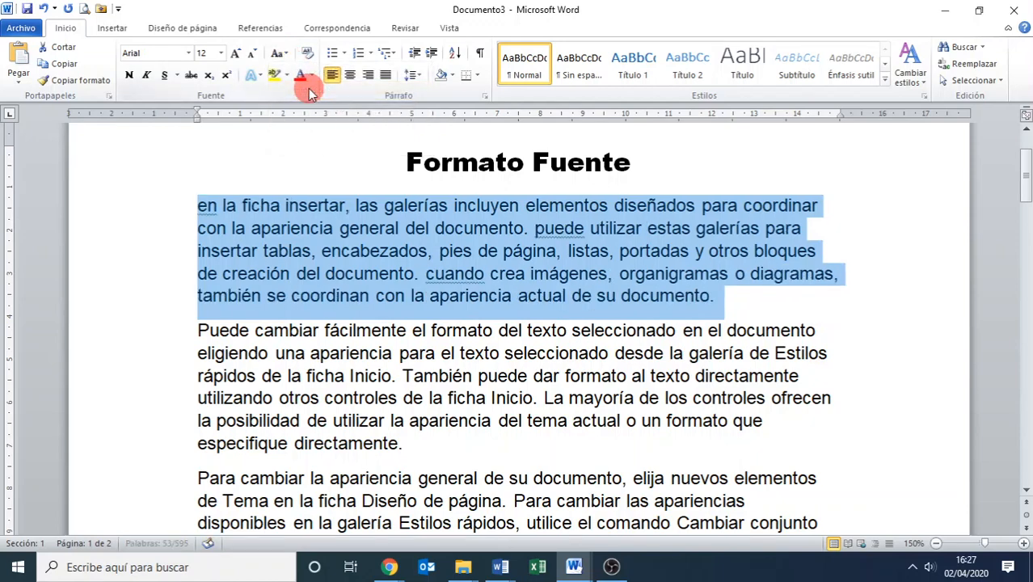
pyautogui.click(279, 55)
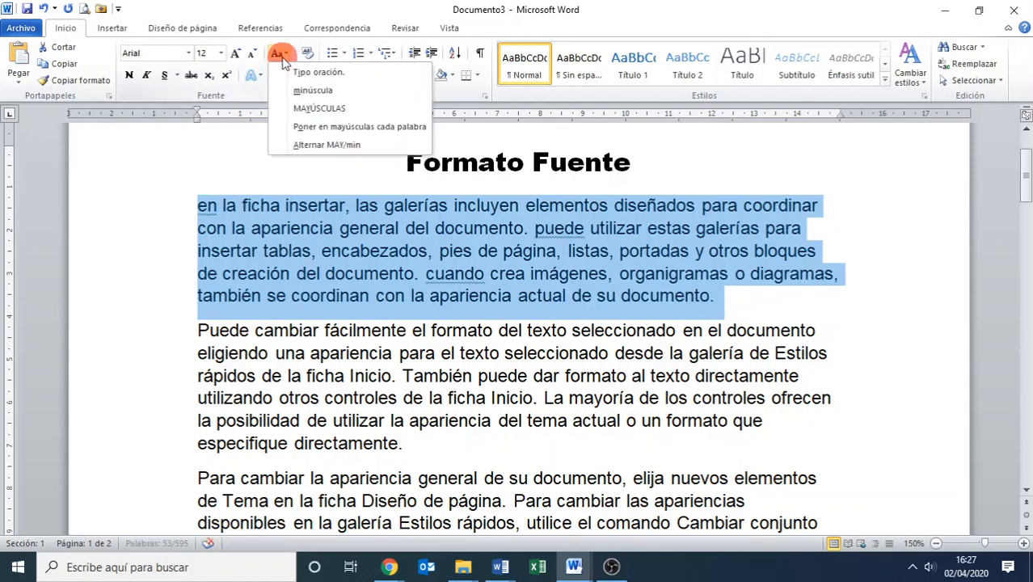
pyautogui.click(320, 108)
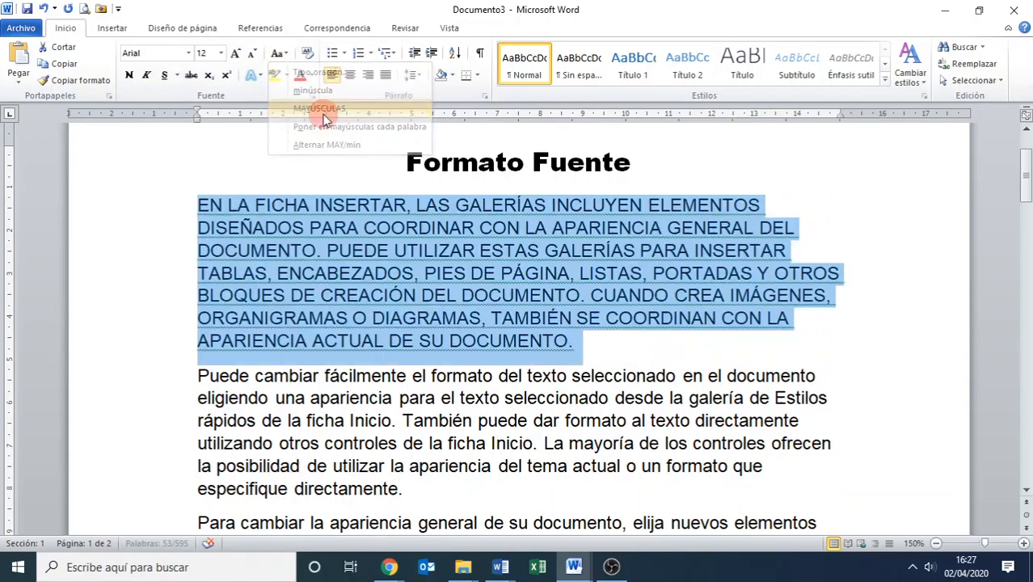
# Step: Change the selected first paragraph to sentence case (Tipo oración) and reopen the case options
pyautogui.click(282, 55)
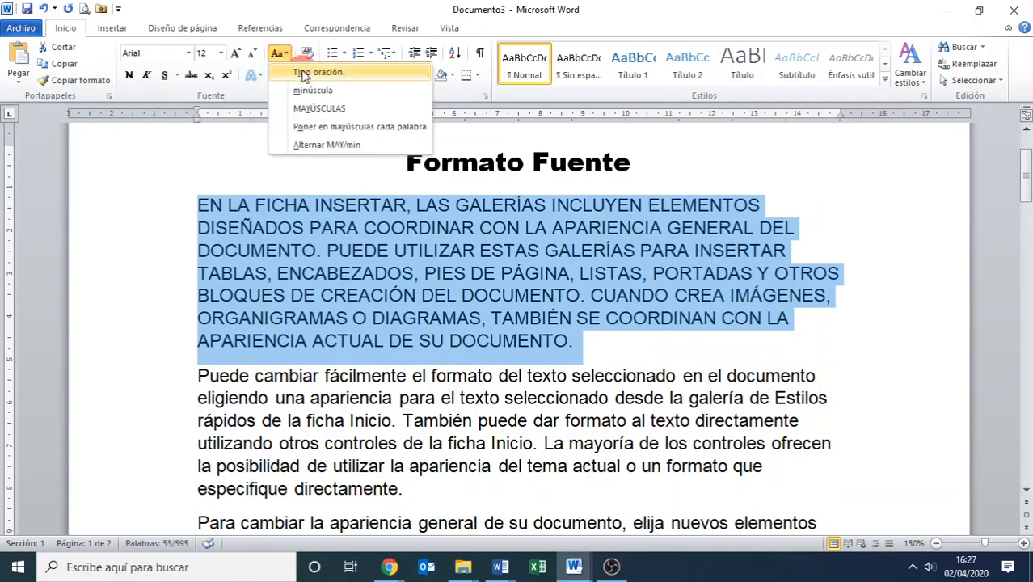
pyautogui.click(305, 73)
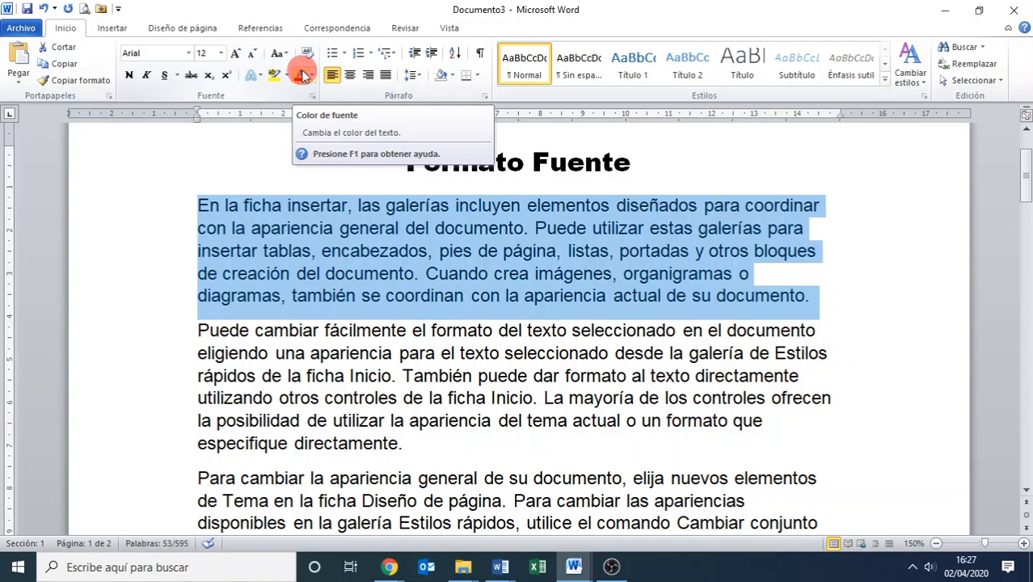
pyautogui.click(283, 57)
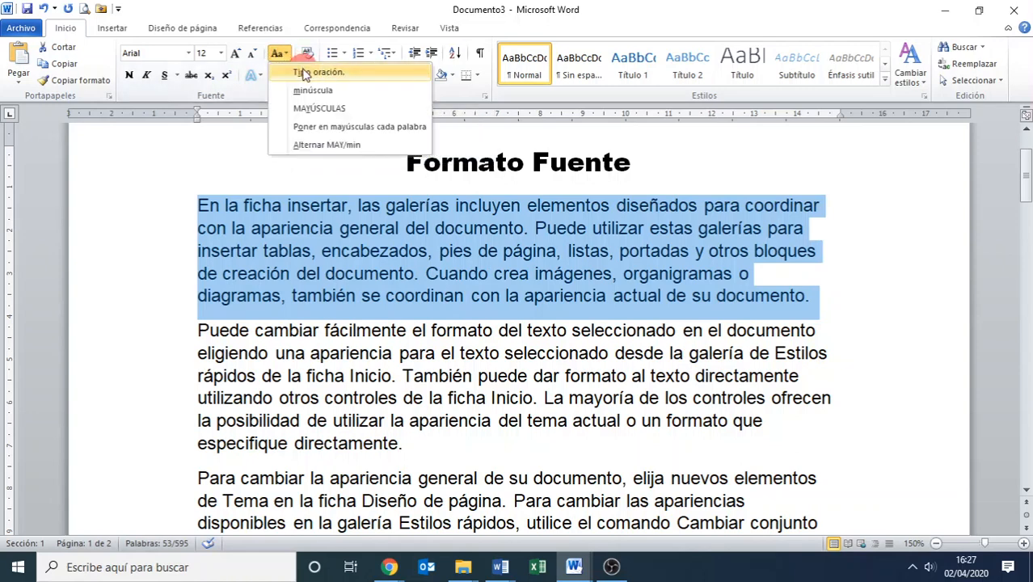
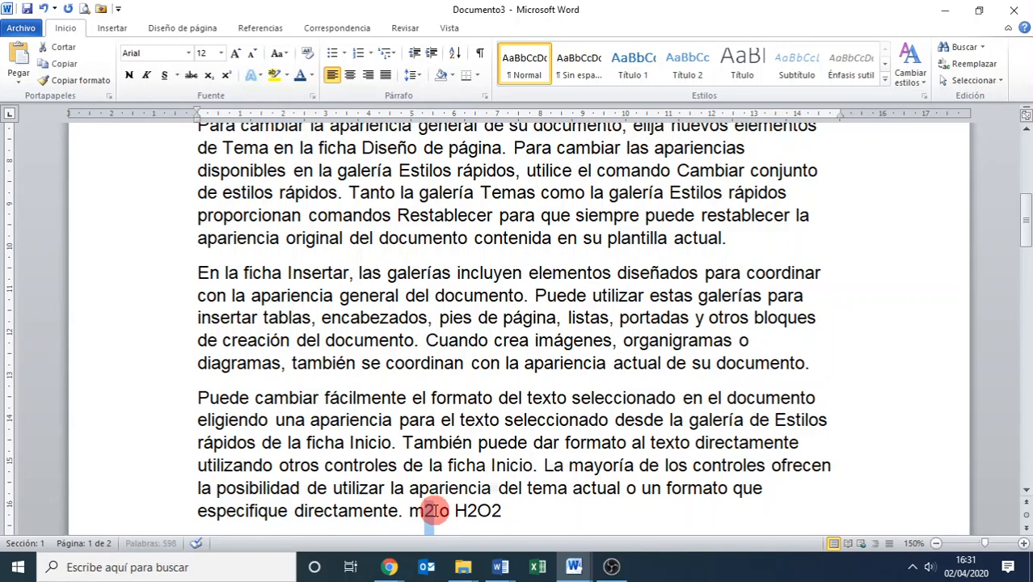
# Step: Make the selected 2 in "m2" superscript and both 2s in "H2O2" subscript
pyautogui.click(226, 75)
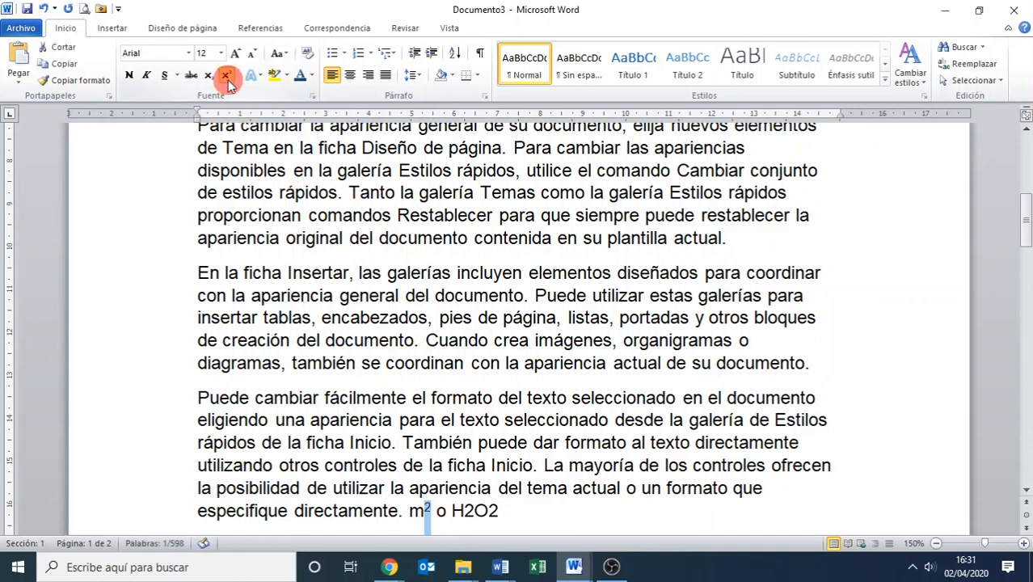
pyautogui.moveTo(465, 510); pyautogui.dragTo(474, 510)
pyautogui.click(208, 75)
pyautogui.moveTo(485, 509); pyautogui.dragTo(496, 509)
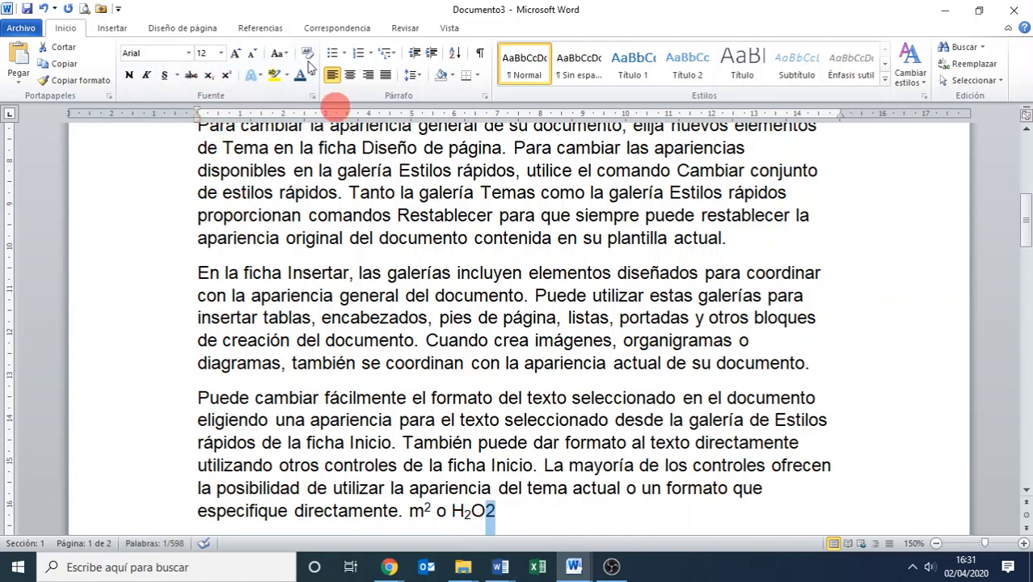
pyautogui.click(229, 77)
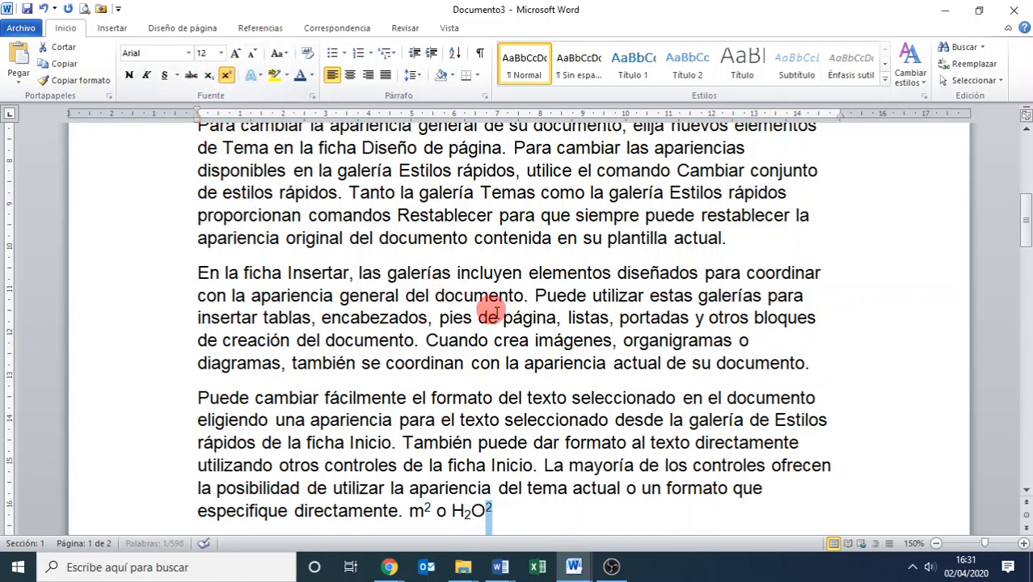
pyautogui.click(208, 75)
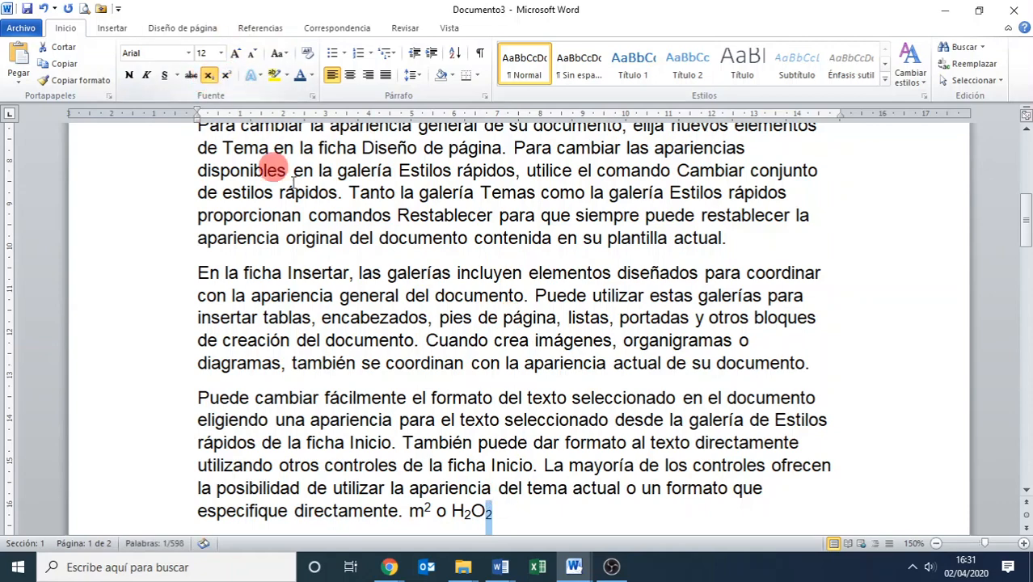
# Step: Select the title "Formato Fuente" and apply the green-outlined preset text effect to it
pyautogui.scroll(8, 436, 210)
pyautogui.moveTo(407, 269); pyautogui.dragTo(633, 270)
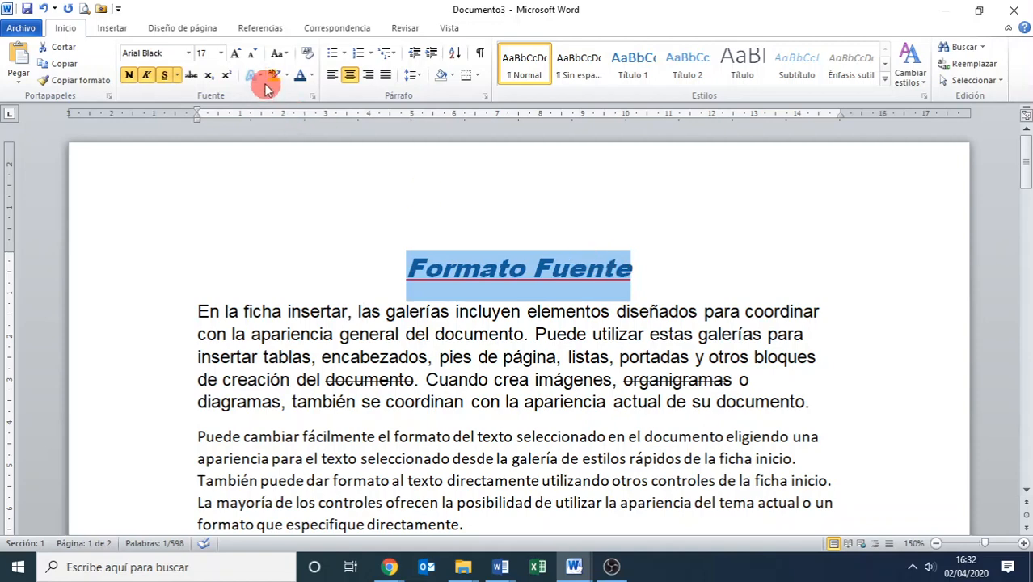
pyautogui.click(260, 75)
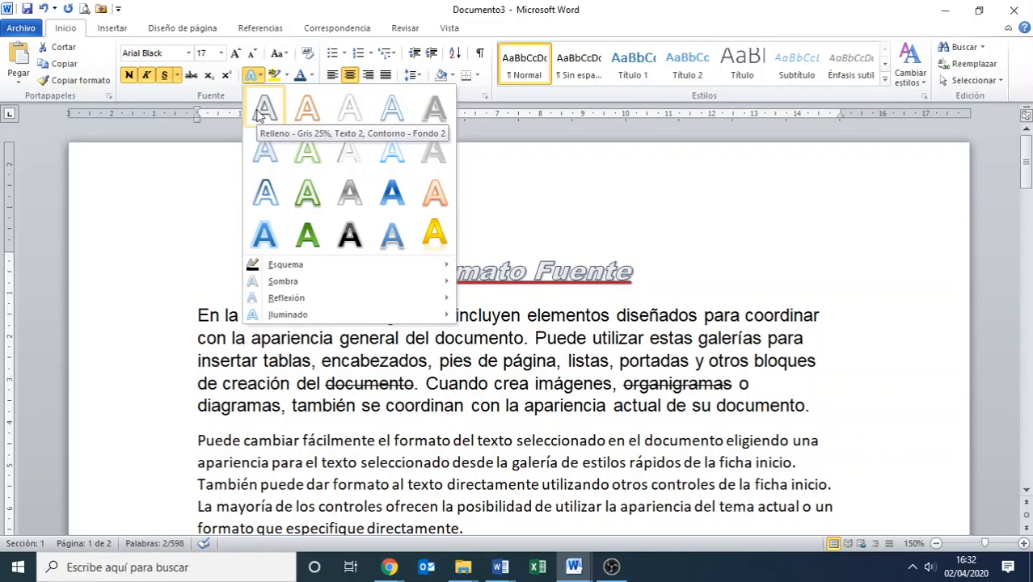
pyautogui.click(312, 202)
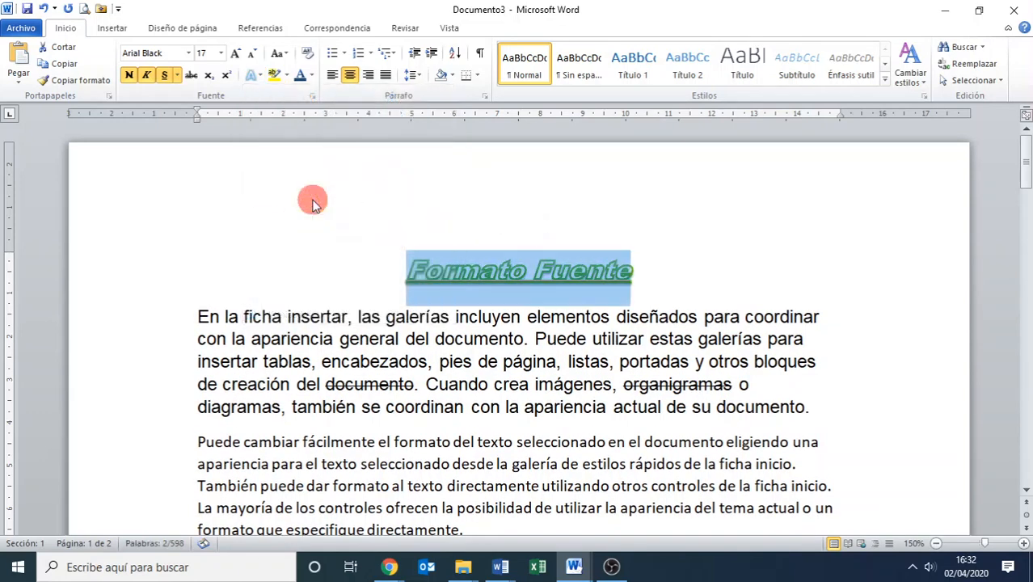
pyautogui.click(659, 298)
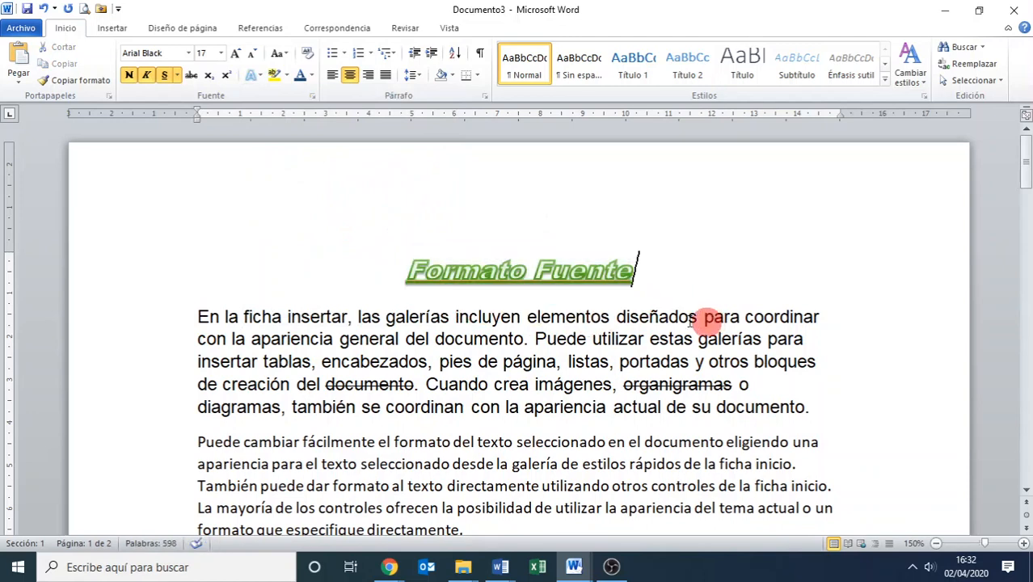
# Step: Select the whole title line and apply the preset text effect with black fill and grey shadow
pyautogui.click(264, 76)
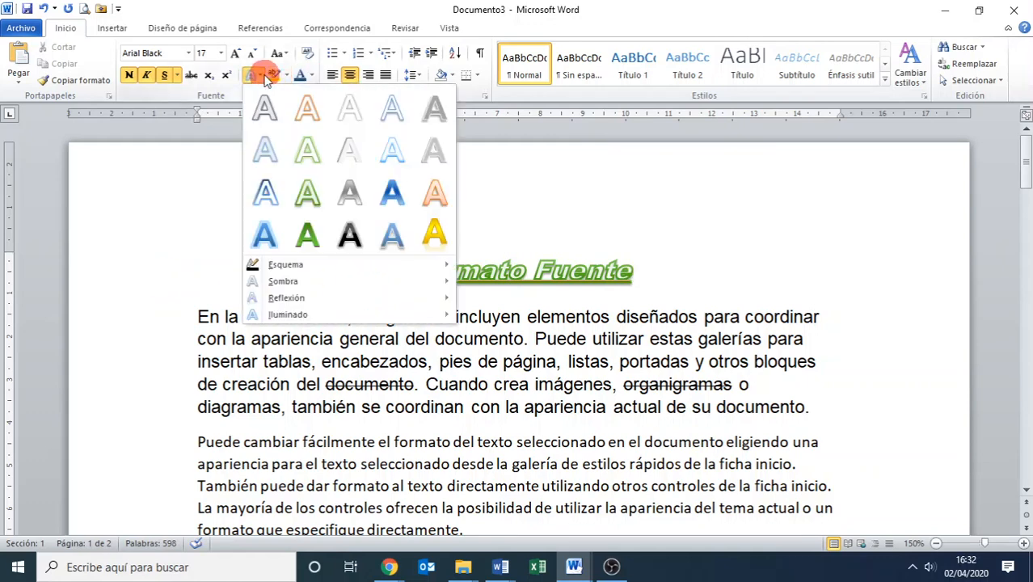
pyautogui.click(349, 235)
pyautogui.click(143, 278)
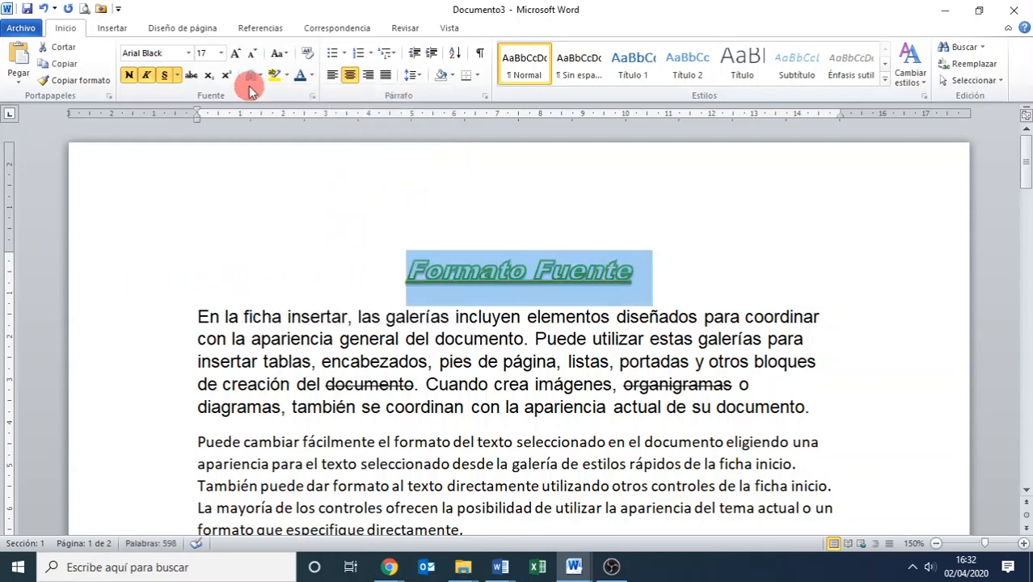
pyautogui.click(259, 75)
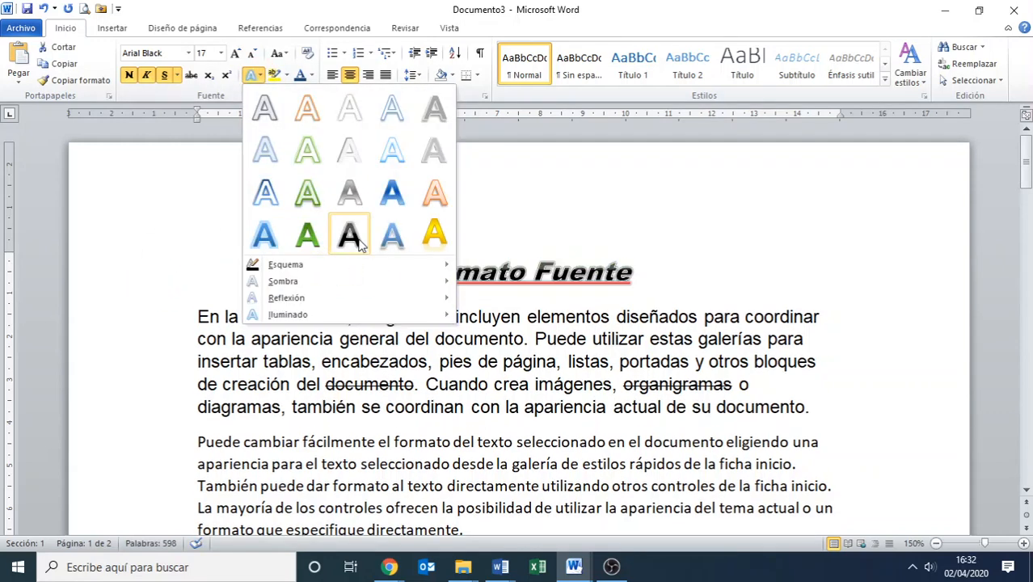
pyautogui.click(356, 237)
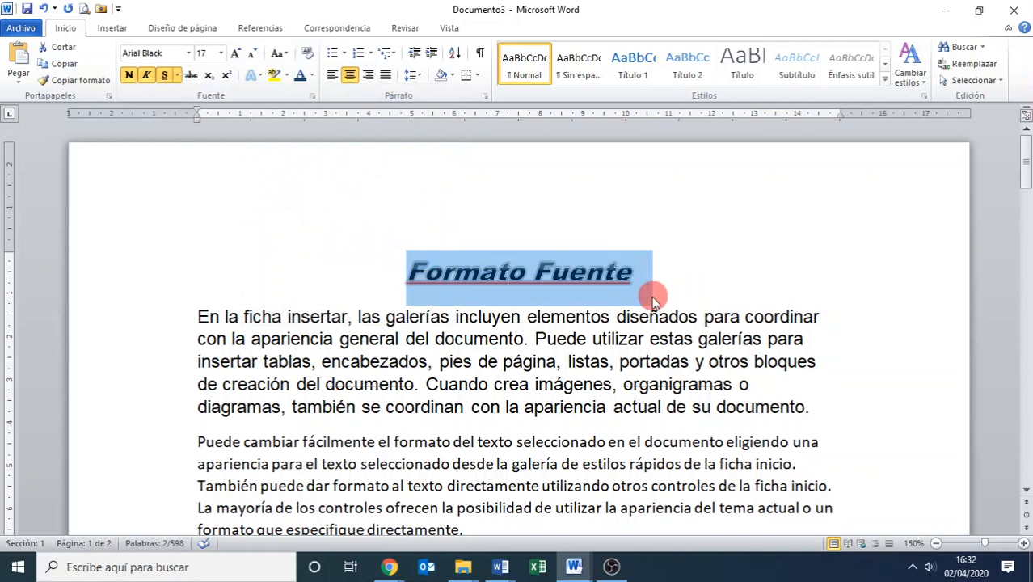
# Step: Reapply the preset text effect with black fill and grey shadow to the selected title and highlight it in yellow
pyautogui.click(252, 76)
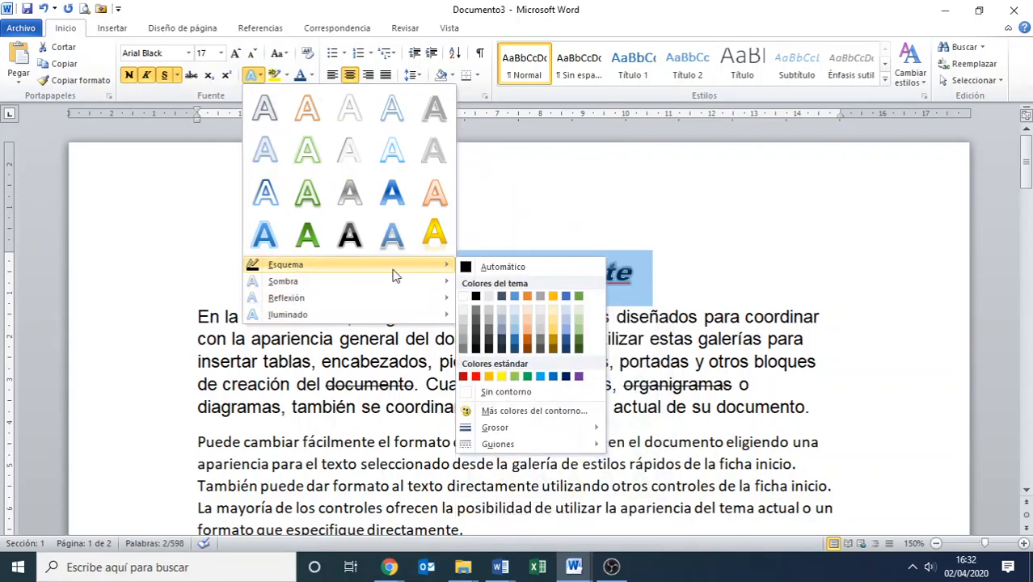
pyautogui.moveTo(358, 288)
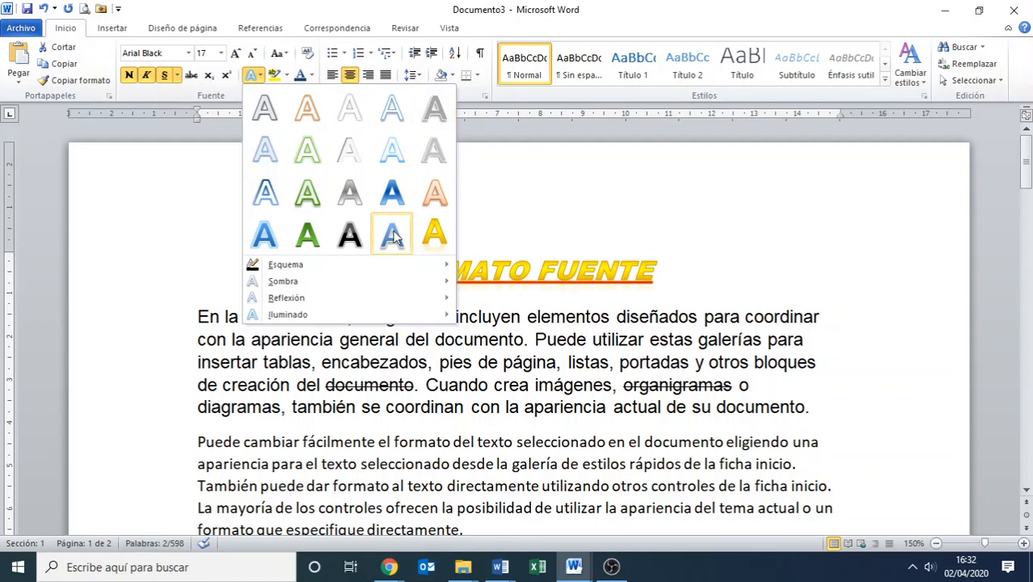
pyautogui.click(351, 234)
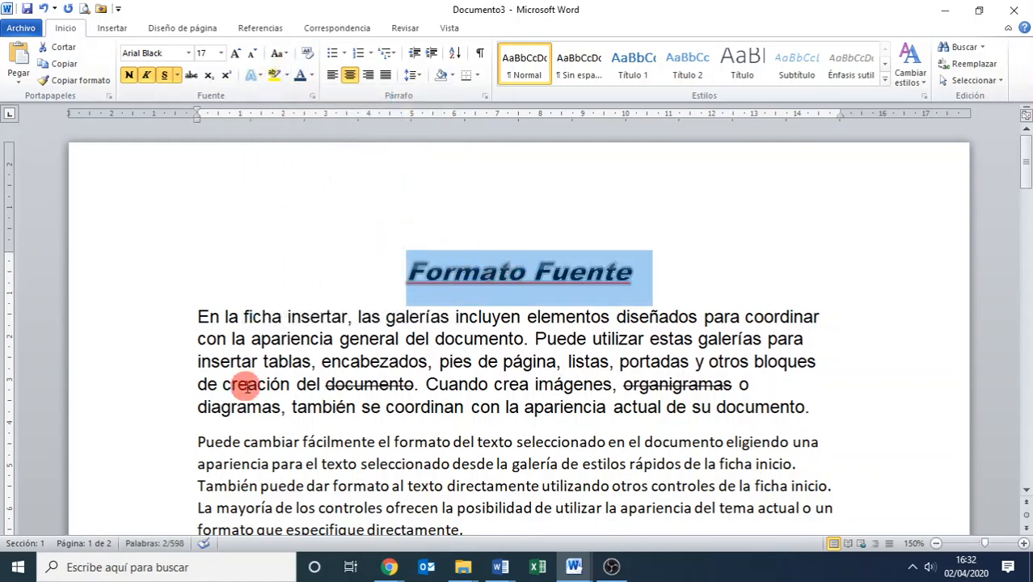
pyautogui.click(287, 76)
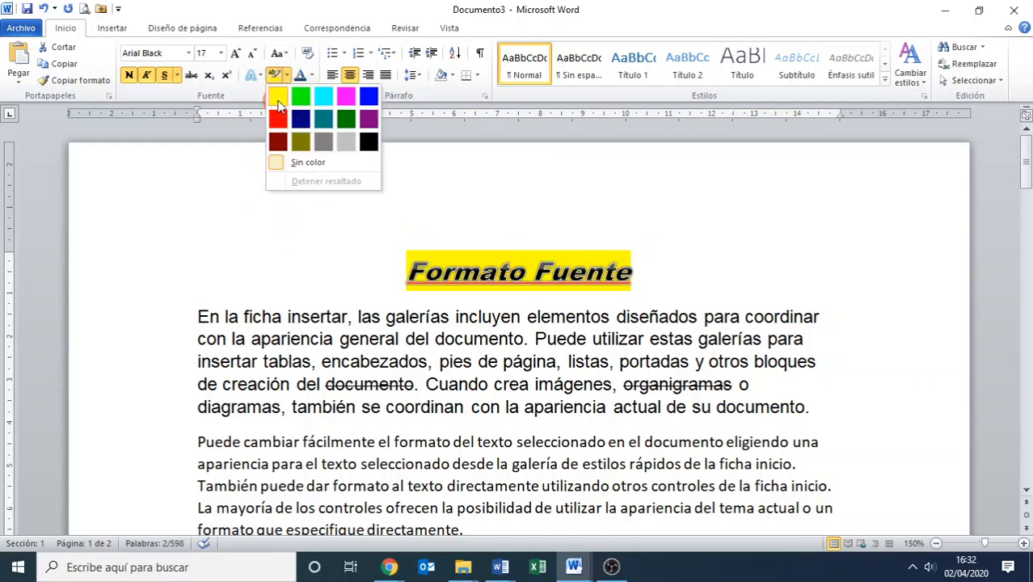
pyautogui.click(277, 100)
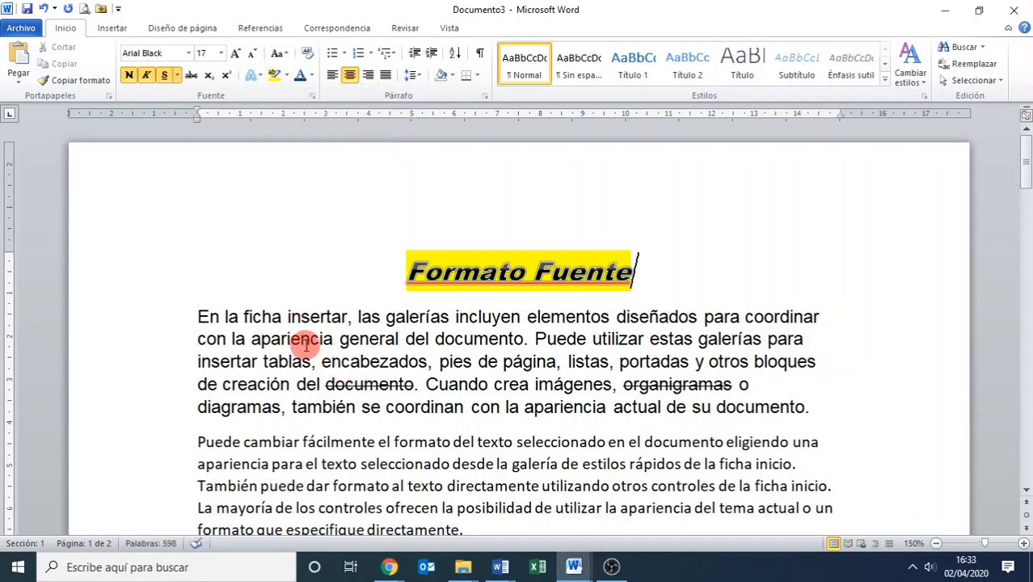
# Step: Highlight "tablas" through "organigramas" in the first paragraph and "fácilmente" through "galería" in the second in yellow, and stop highlighting
pyautogui.click(232, 363)
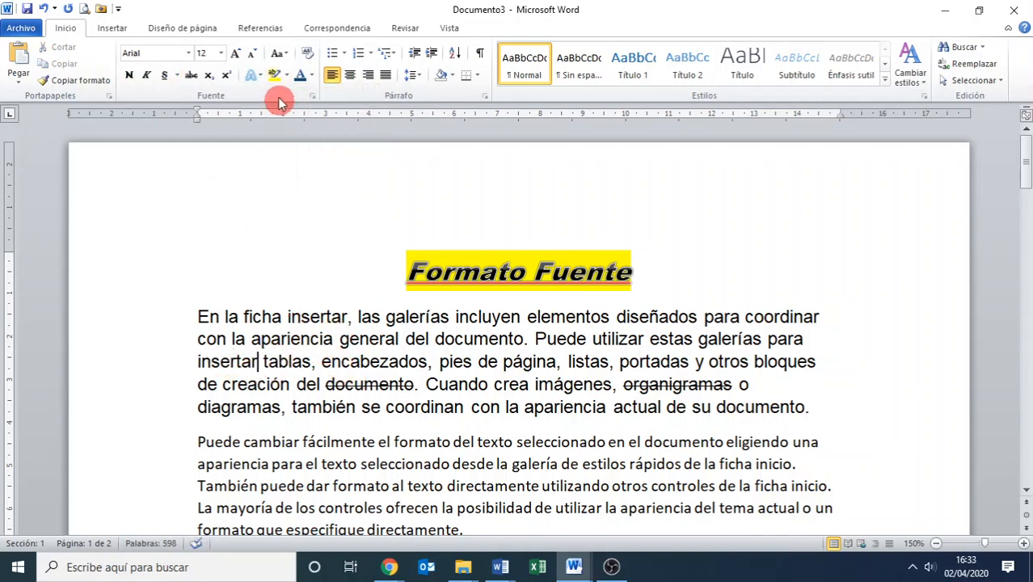
pyautogui.click(275, 74)
pyautogui.moveTo(311, 361)
pyautogui.mouseDown()
pyautogui.moveTo(728, 351)
pyautogui.moveTo(736, 383)
pyautogui.mouseUp()
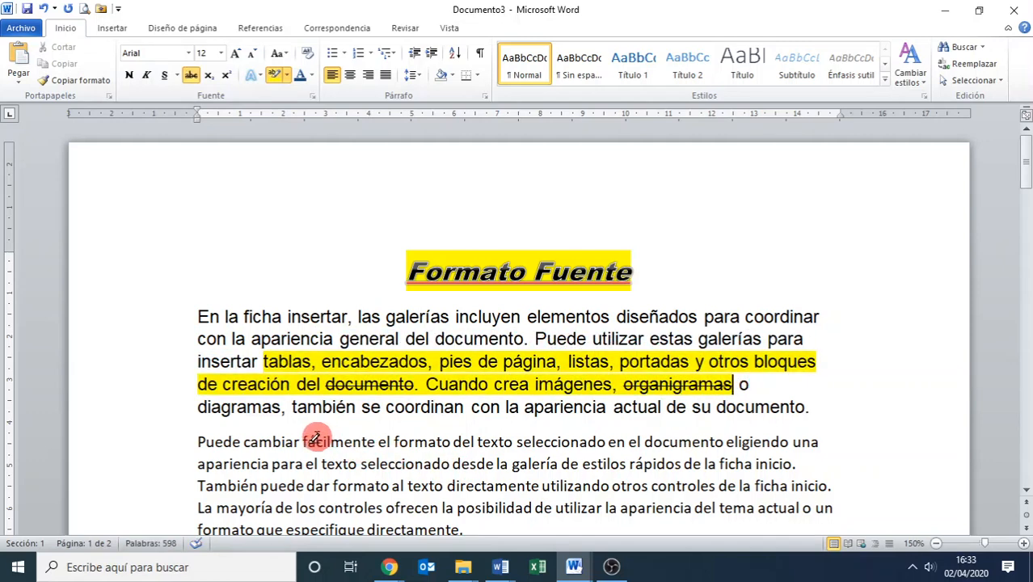
pyautogui.moveTo(303, 442); pyautogui.dragTo(514, 472)
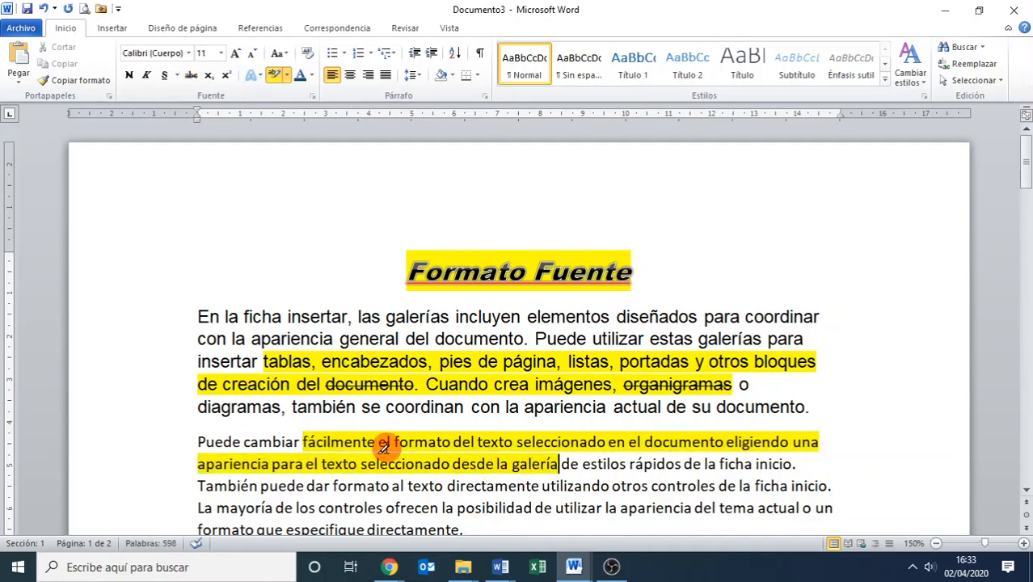
pyautogui.click(287, 76)
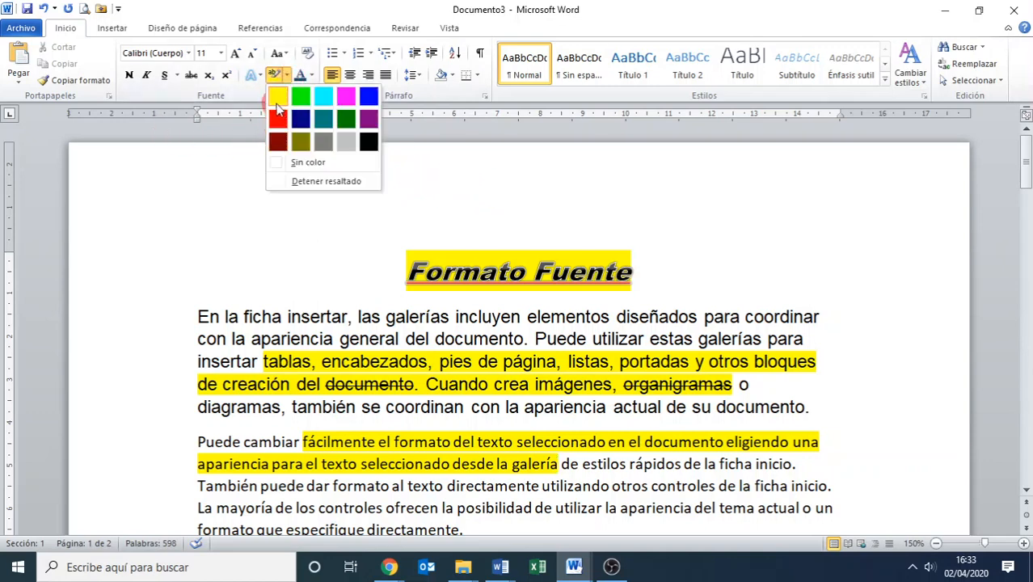
pyautogui.click(279, 164)
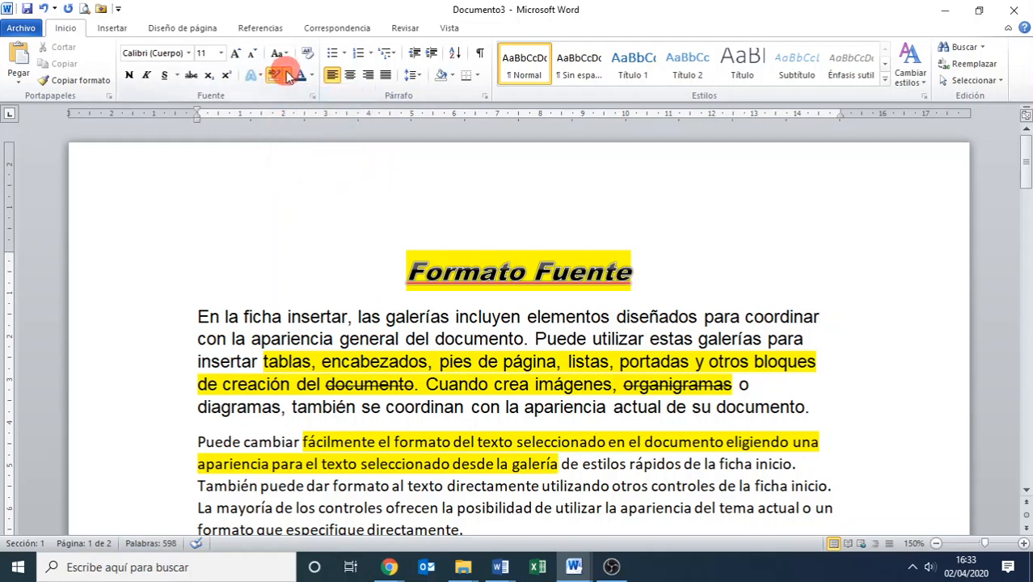
pyautogui.click(286, 74)
pyautogui.click(305, 180)
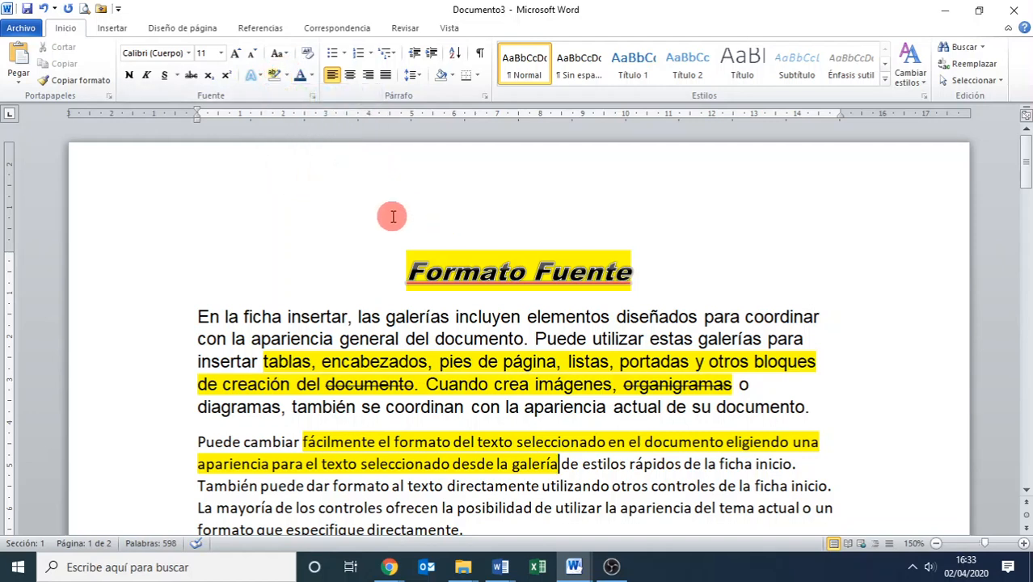
# Step: Change the font colour of the whole first paragraph to the darkest green theme colour
pyautogui.click(312, 75)
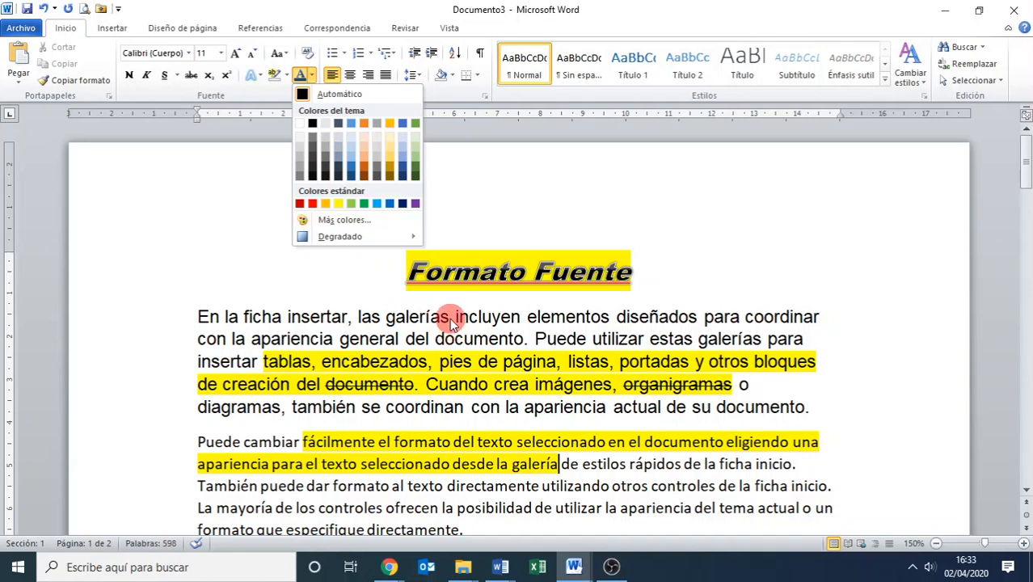
pyautogui.scroll(-1, 339, 315)
pyautogui.scroll(1, 331, 351)
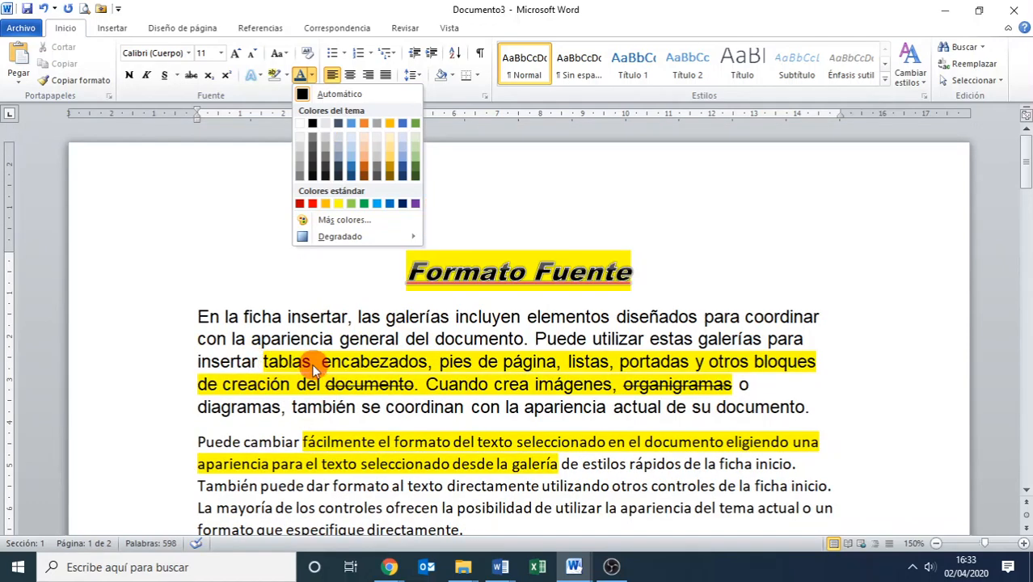
pyautogui.click(170, 337)
pyautogui.doubleClick(169, 337)
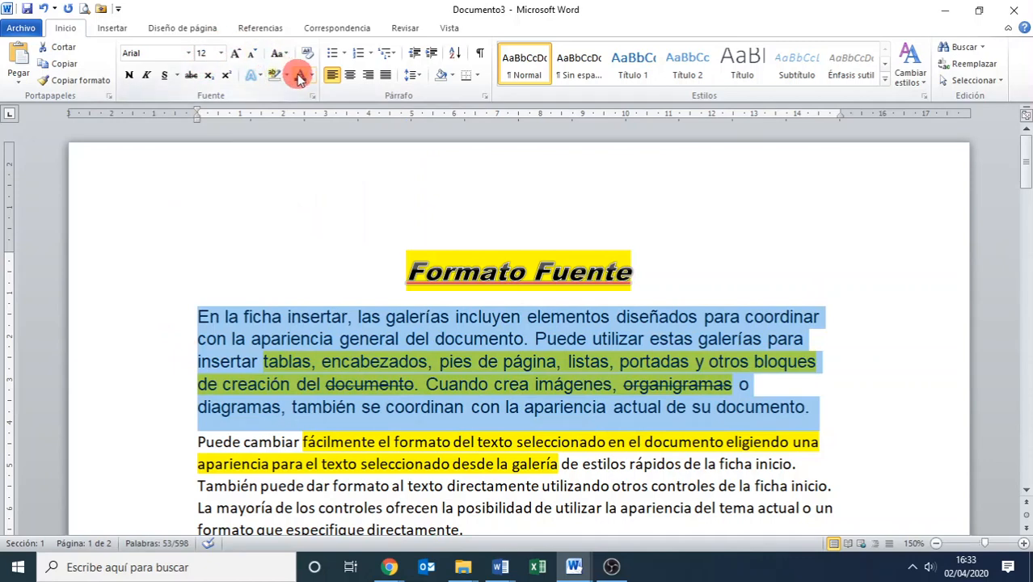
pyautogui.click(311, 76)
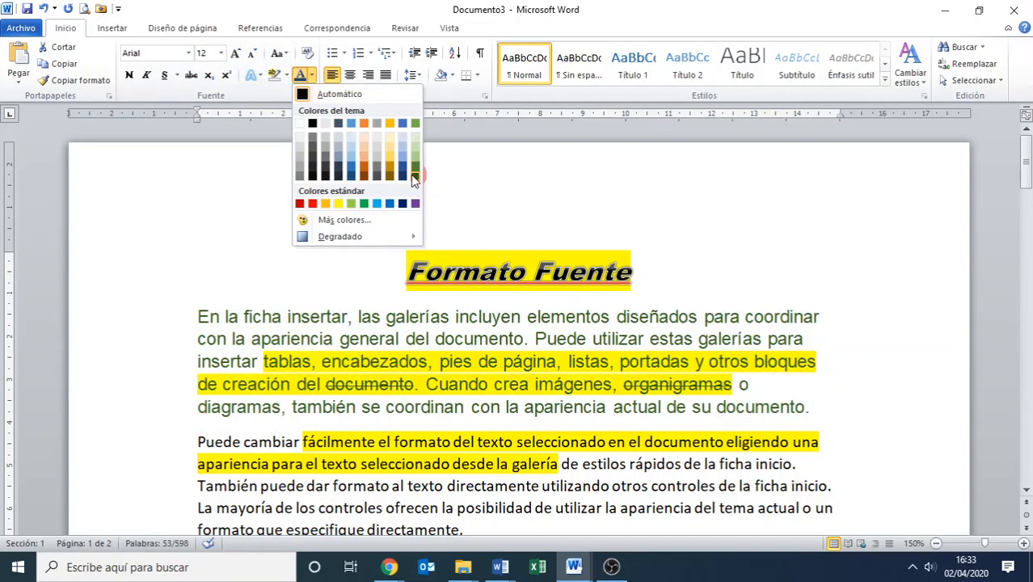
pyautogui.click(414, 172)
pyautogui.click(528, 393)
# Step: Underline the third paragraph with the Sólo palabras style and apply the plain red underline to the second paragraph
pyautogui.scroll(-2, 566, 355)
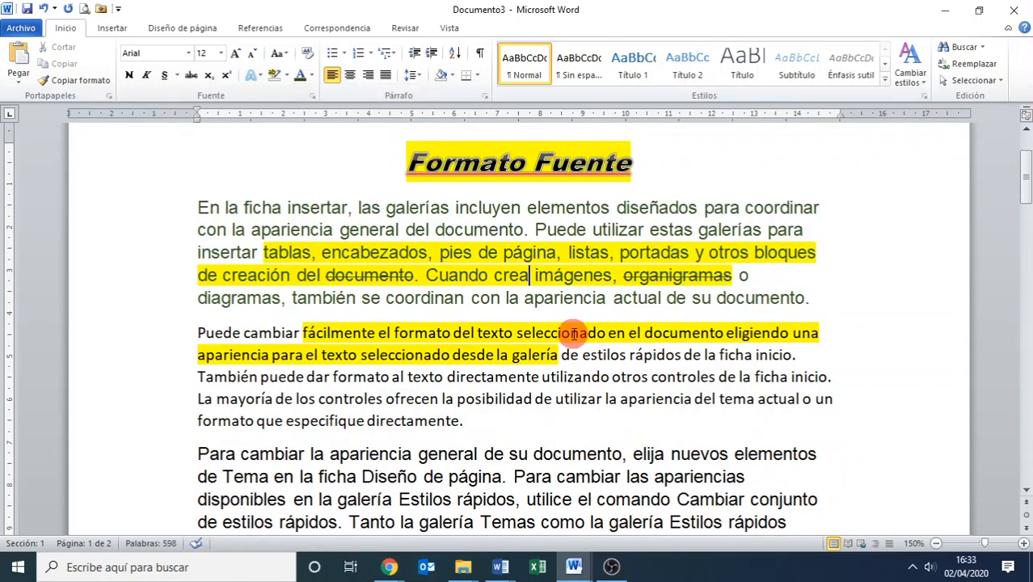
pyautogui.scroll(-2, 571, 330)
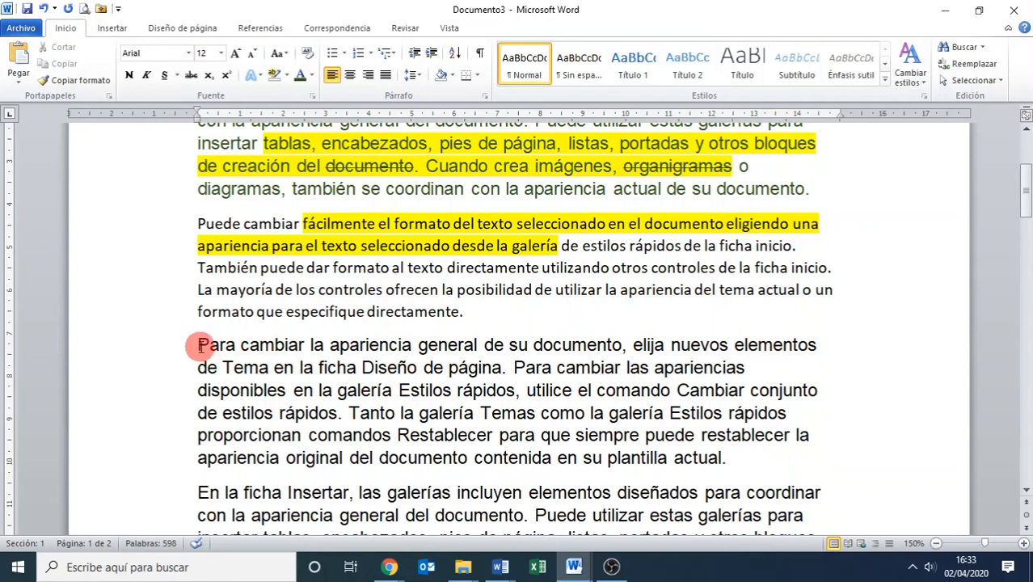
pyautogui.moveTo(200, 346); pyautogui.dragTo(731, 463)
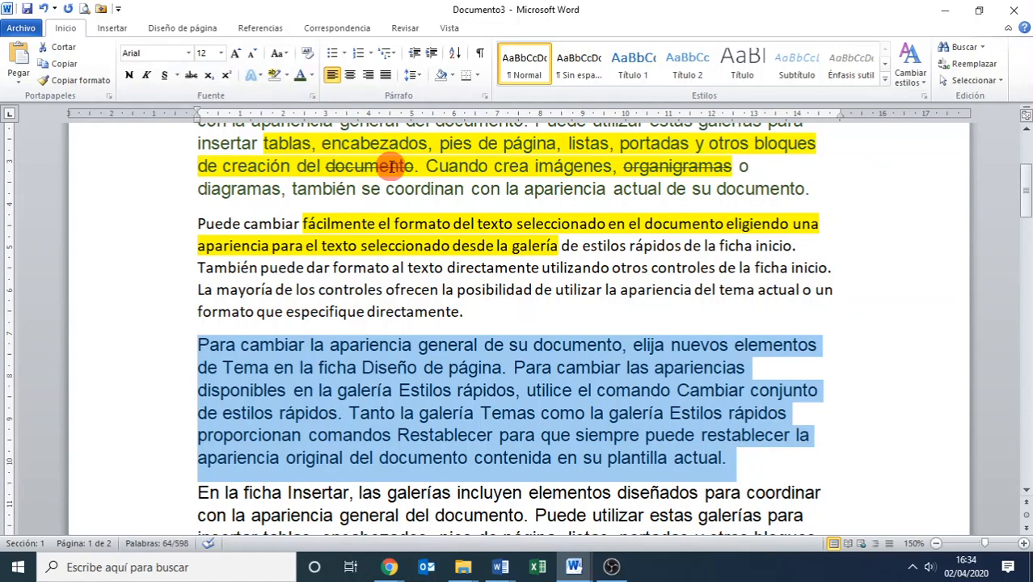
pyautogui.hotkey('ctrl', 'm')
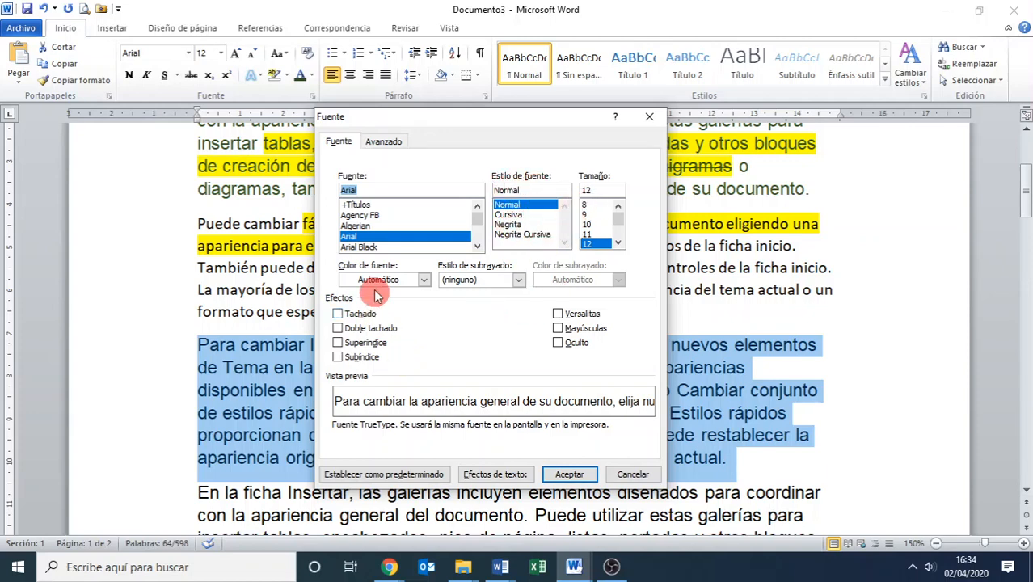
pyautogui.click(519, 281)
pyautogui.click(520, 374)
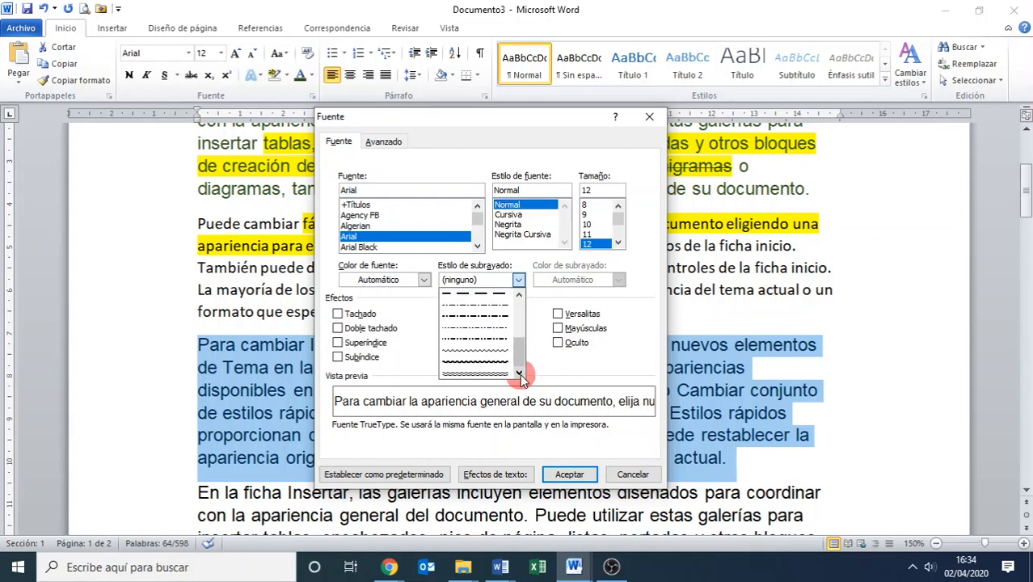
pyautogui.click(520, 297)
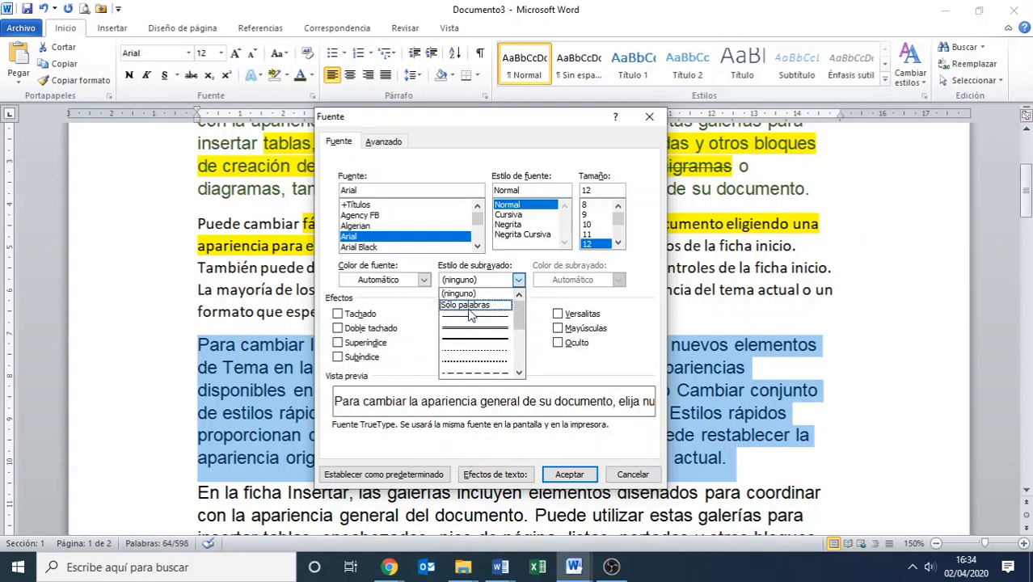
pyautogui.click(472, 307)
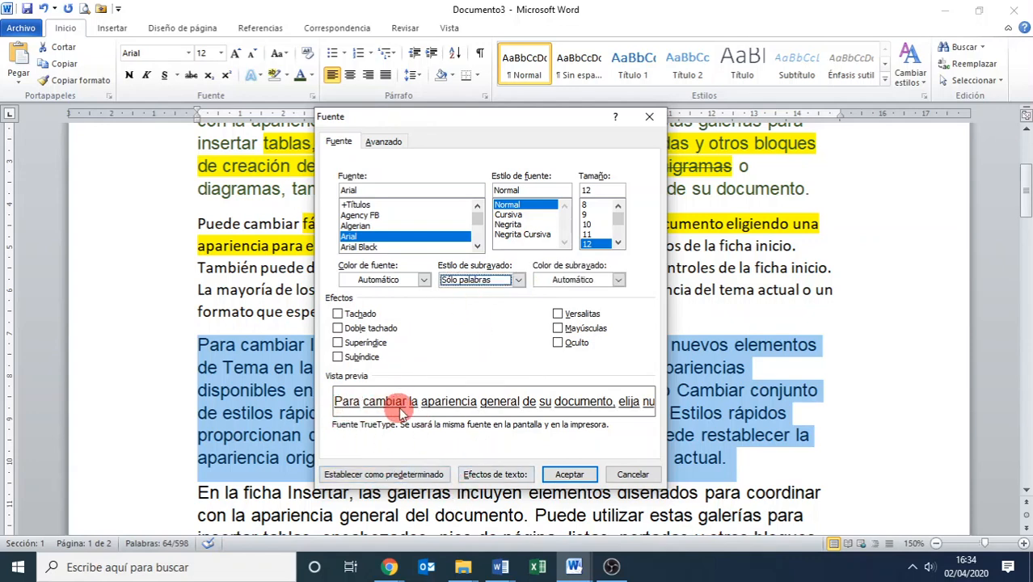
pyautogui.click(570, 474)
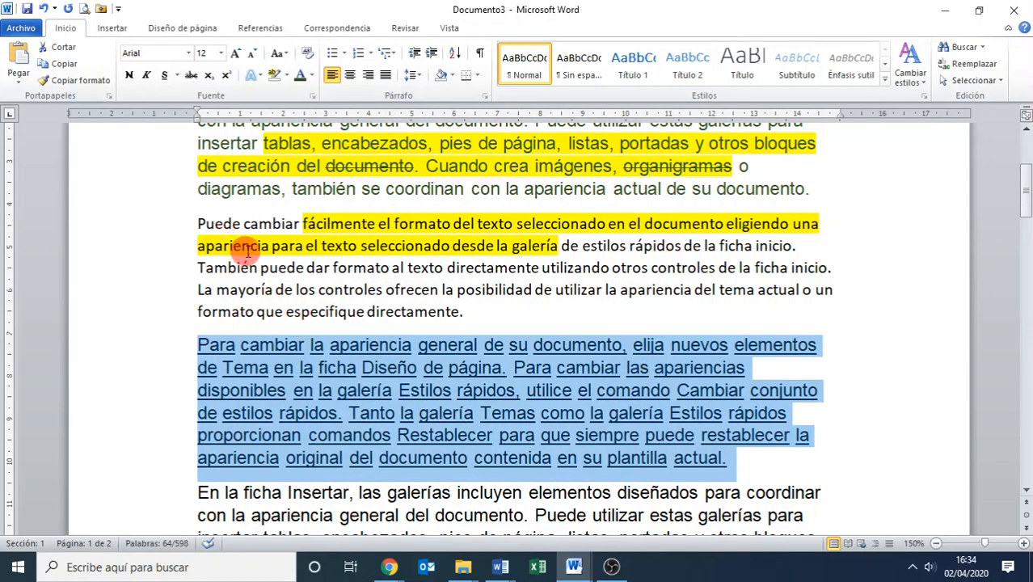
pyautogui.tripleClick(217, 268)
pyautogui.click(165, 83)
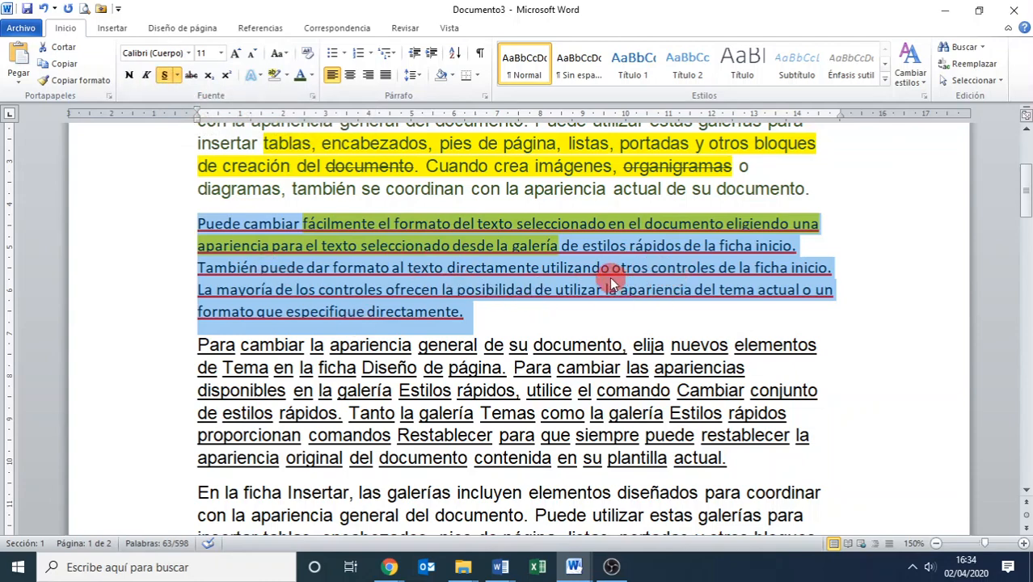
# Step: Select the word "documento" in the second line of the fourth paragraph and open its font settings, moving the dialog off the word
pyautogui.scroll(-3, 602, 267)
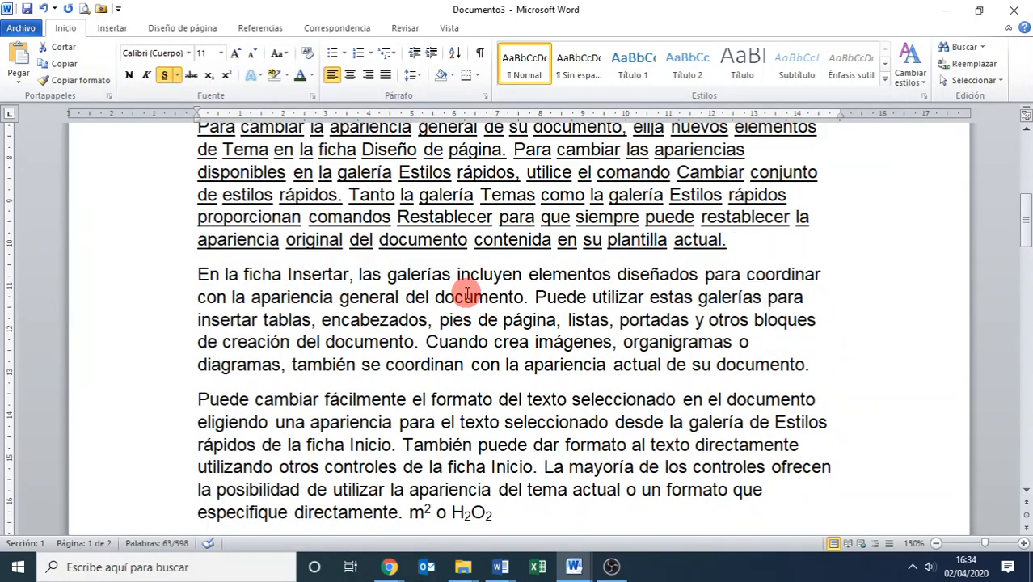
pyautogui.doubleClick(457, 296)
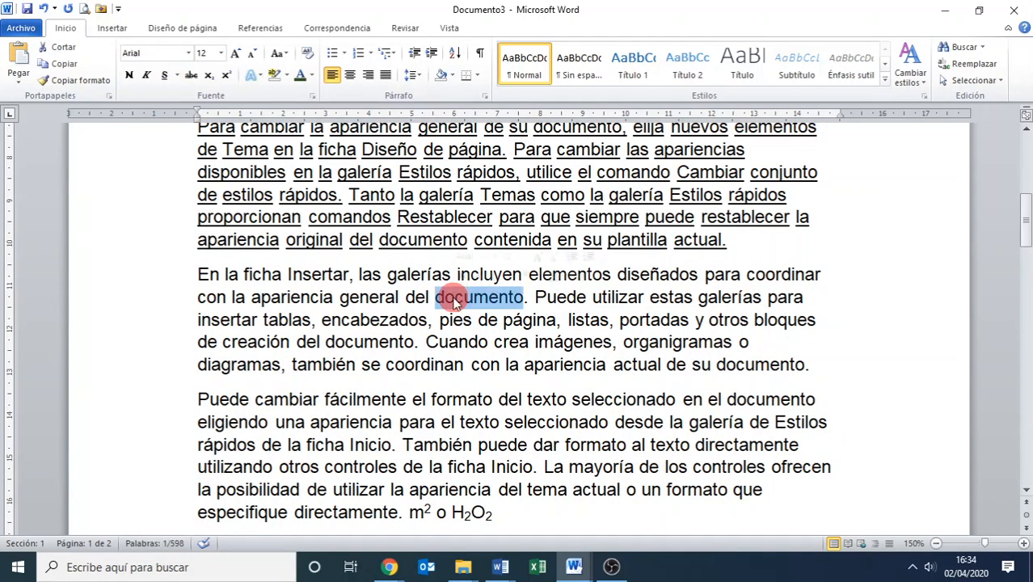
pyautogui.click(314, 96)
pyautogui.moveTo(437, 130); pyautogui.dragTo(568, 106)
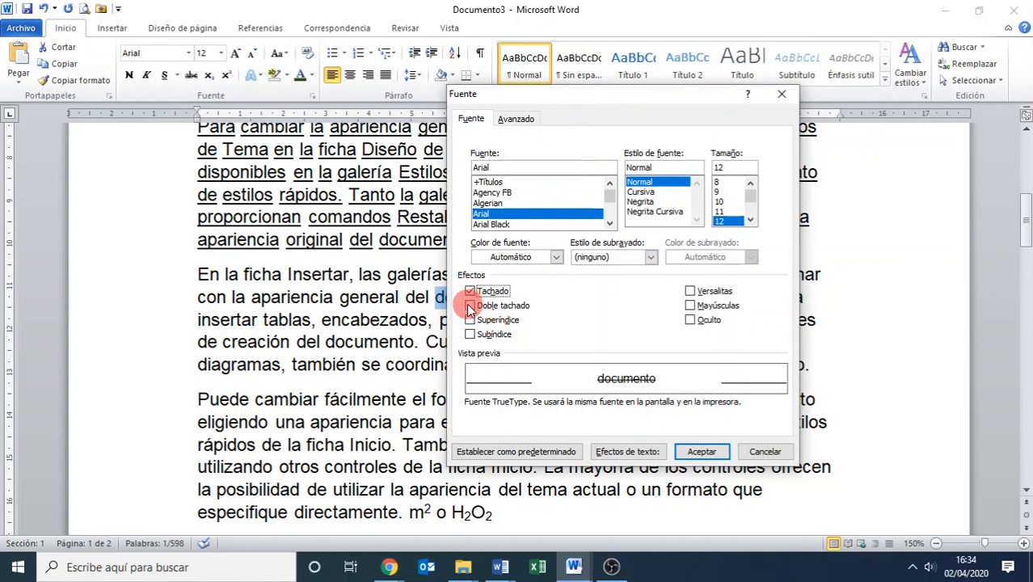
# Step: Try the Tachado, Doble tachado, Superíndice and Subíndice effects on the selected word and clear them all
pyautogui.click(470, 292)
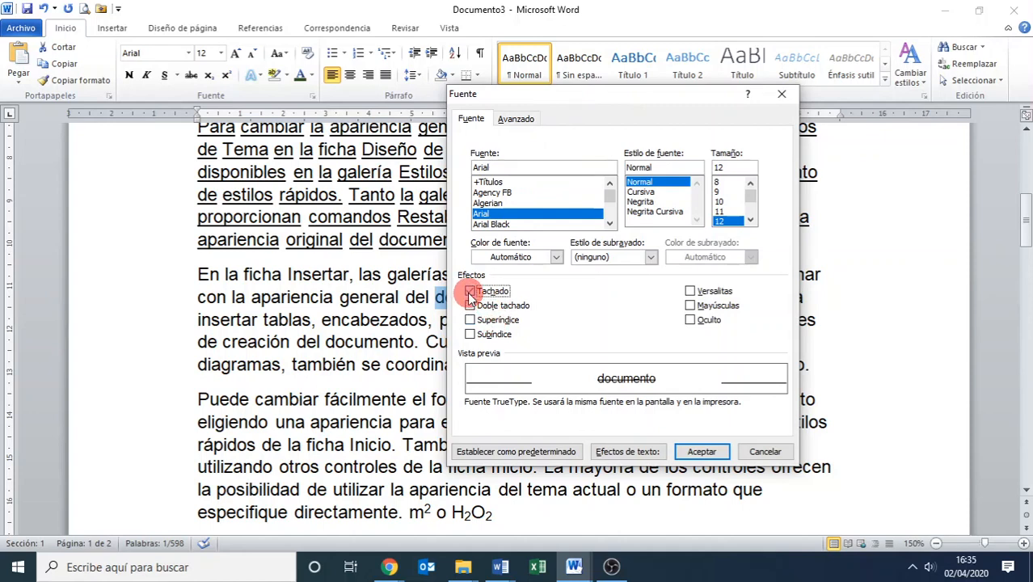
pyautogui.click(470, 306)
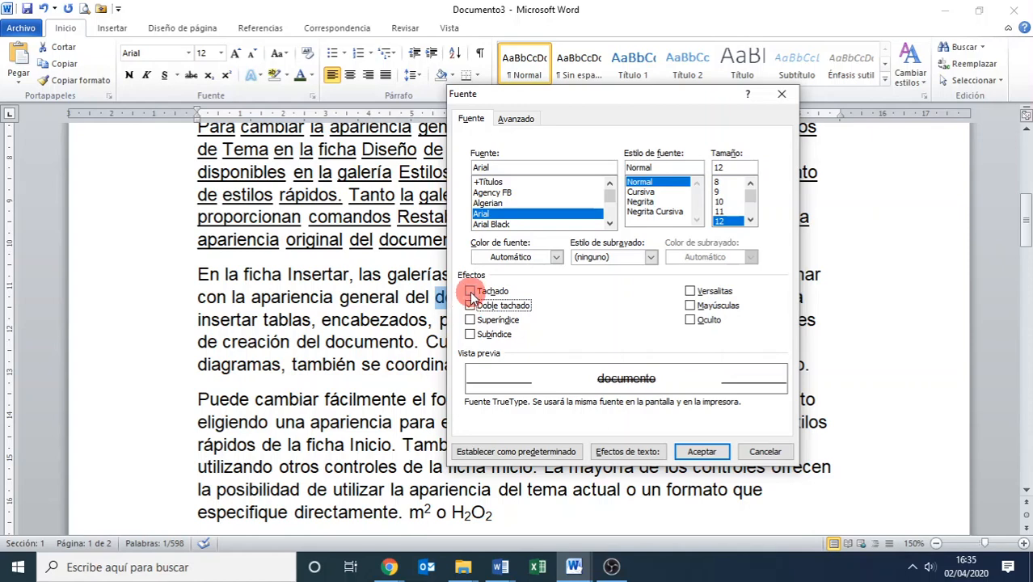
pyautogui.click(470, 306)
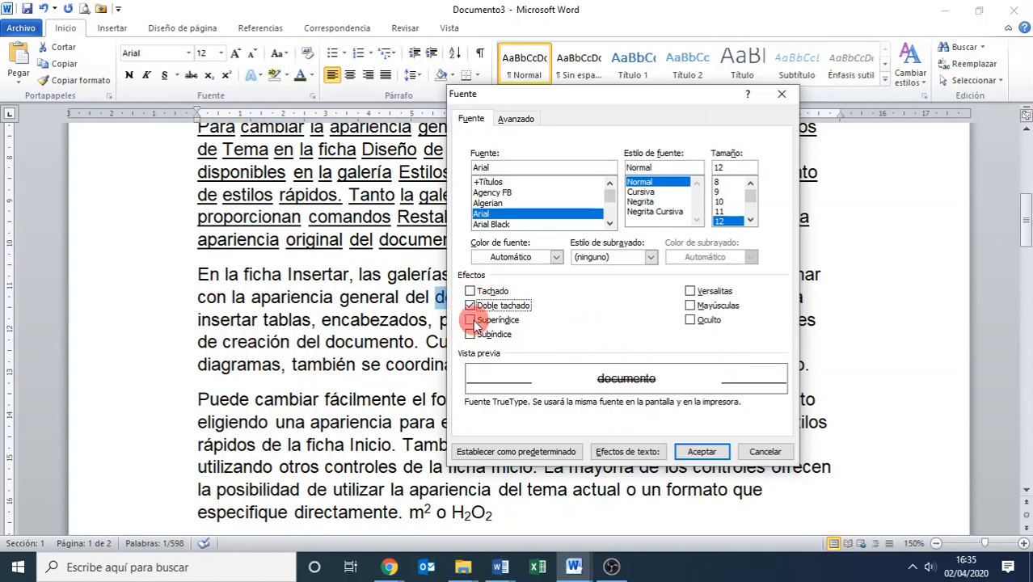
pyautogui.click(471, 320)
pyautogui.click(470, 334)
pyautogui.click(471, 320)
pyautogui.click(472, 336)
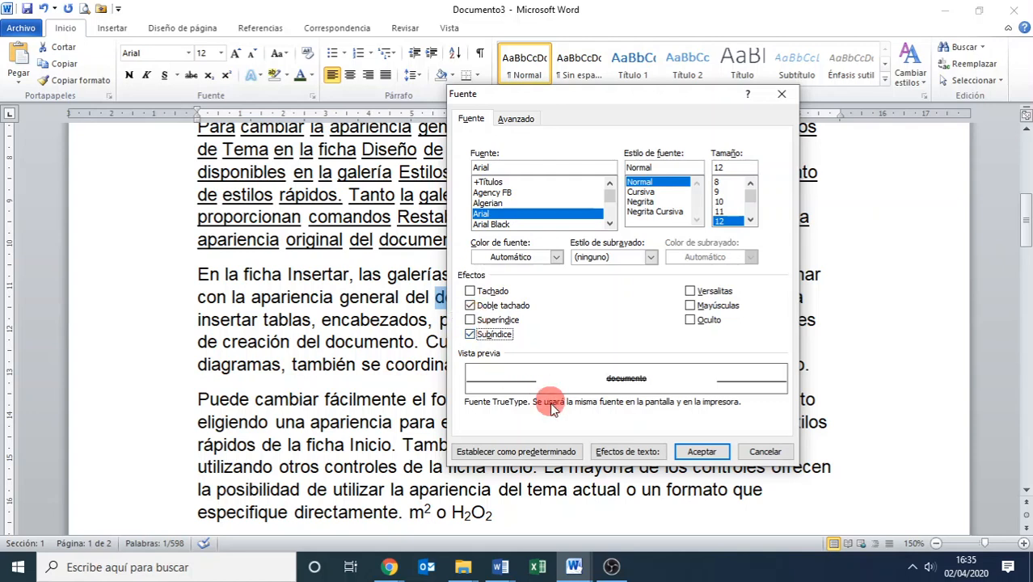
pyautogui.click(469, 305)
pyautogui.click(470, 334)
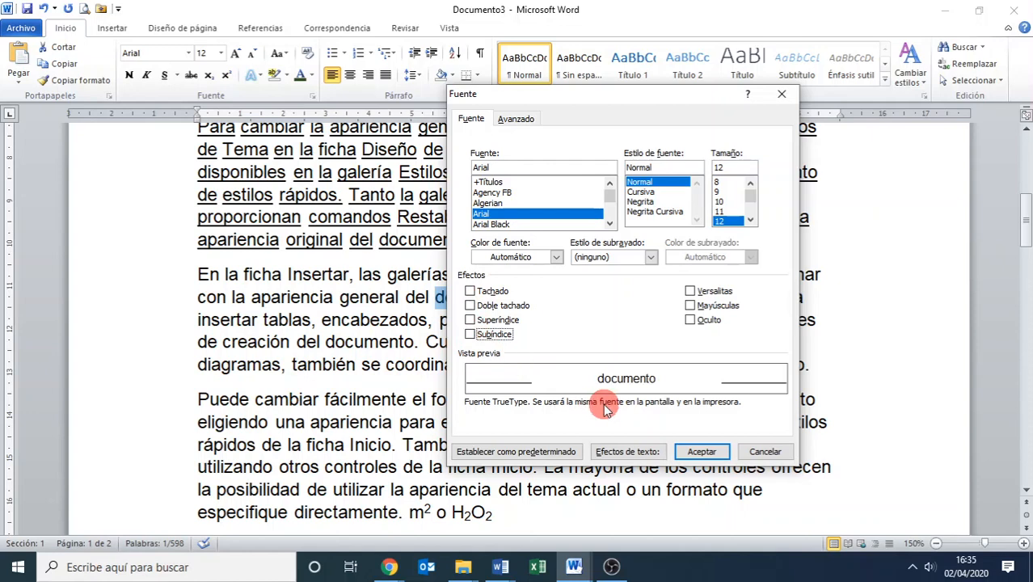
# Step: Apply the Versalitas effect to the selected word "documento" and review the formatted paragraphs
pyautogui.click(690, 291)
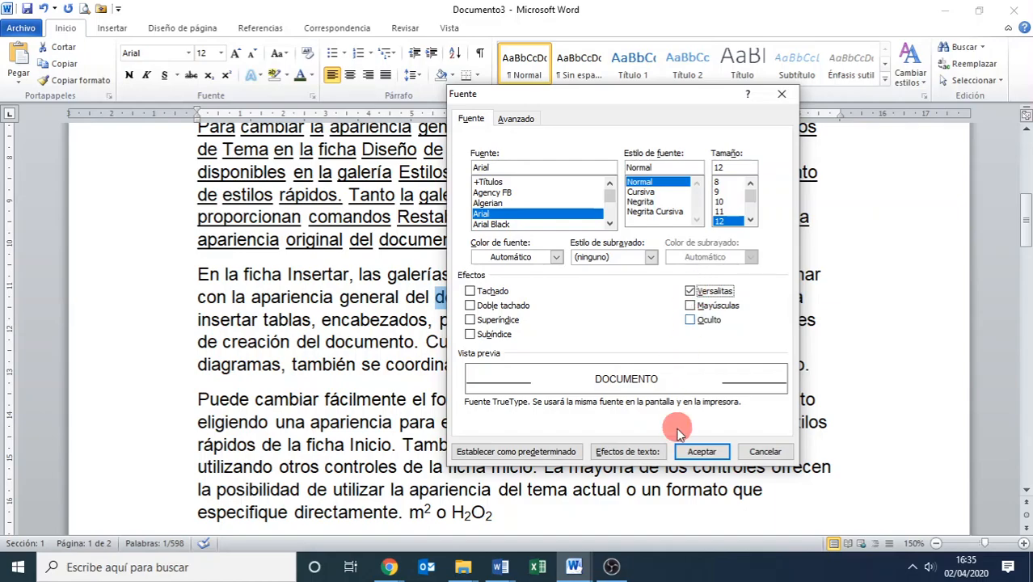
pyautogui.click(706, 451)
pyautogui.scroll(6, 715, 419)
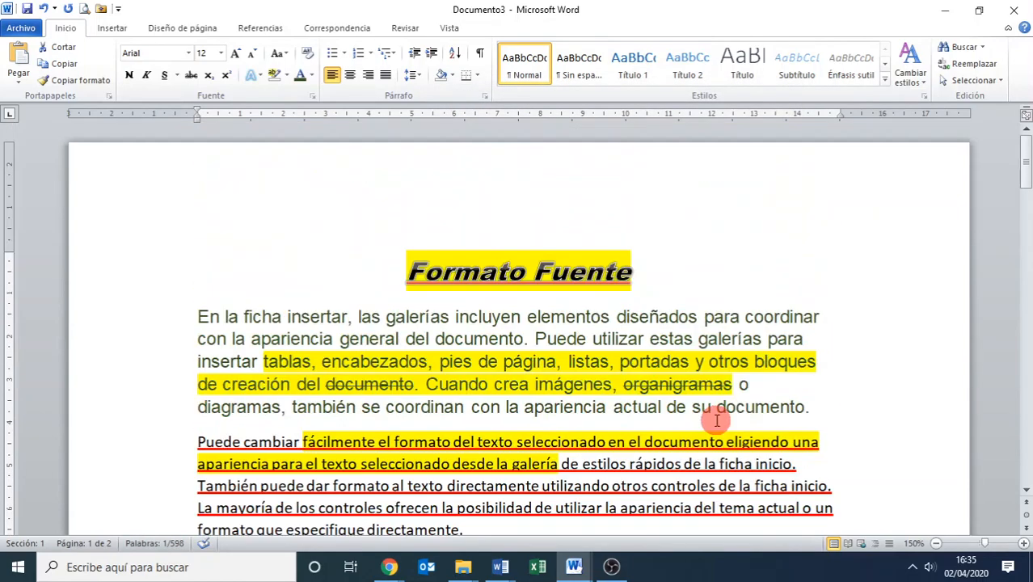
pyautogui.scroll(-4, 719, 421)
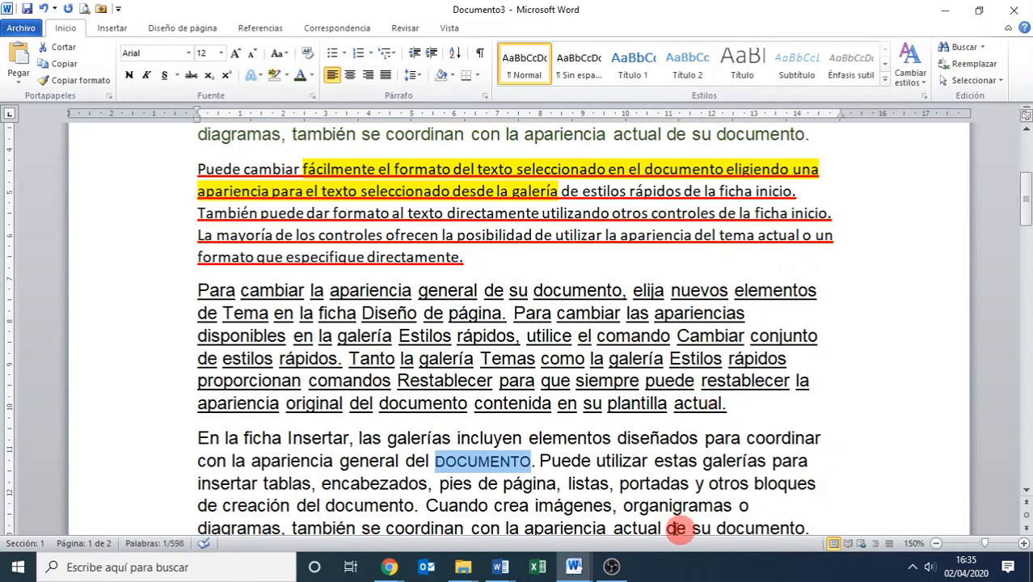
# Step: Apply the Versalitas effect to the first two sentences of the fourth paragraph, from "En la ficha Insertar" to "creación del documento"
pyautogui.scroll(-1, 363, 469)
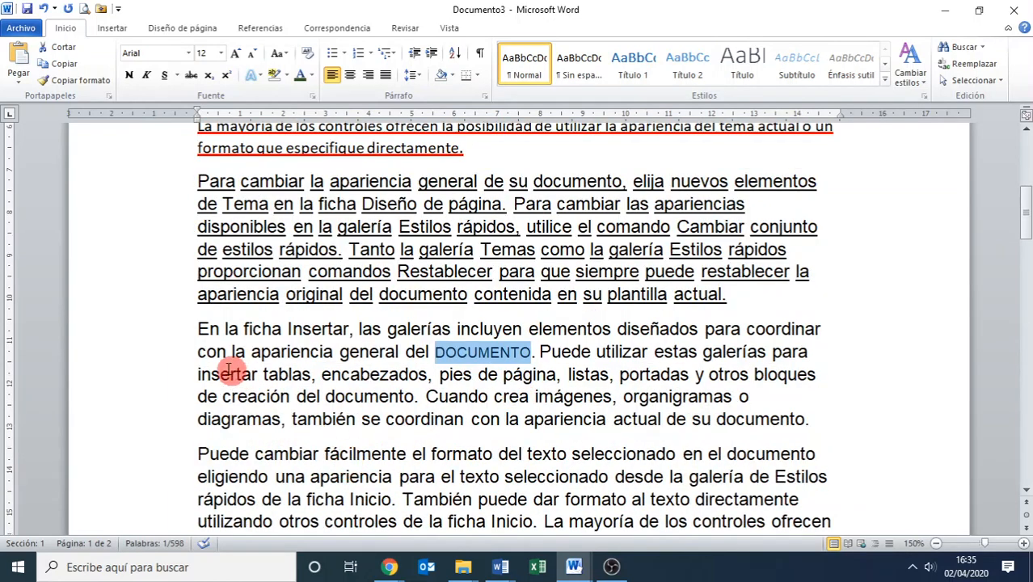
pyautogui.moveTo(196, 329); pyautogui.dragTo(436, 396)
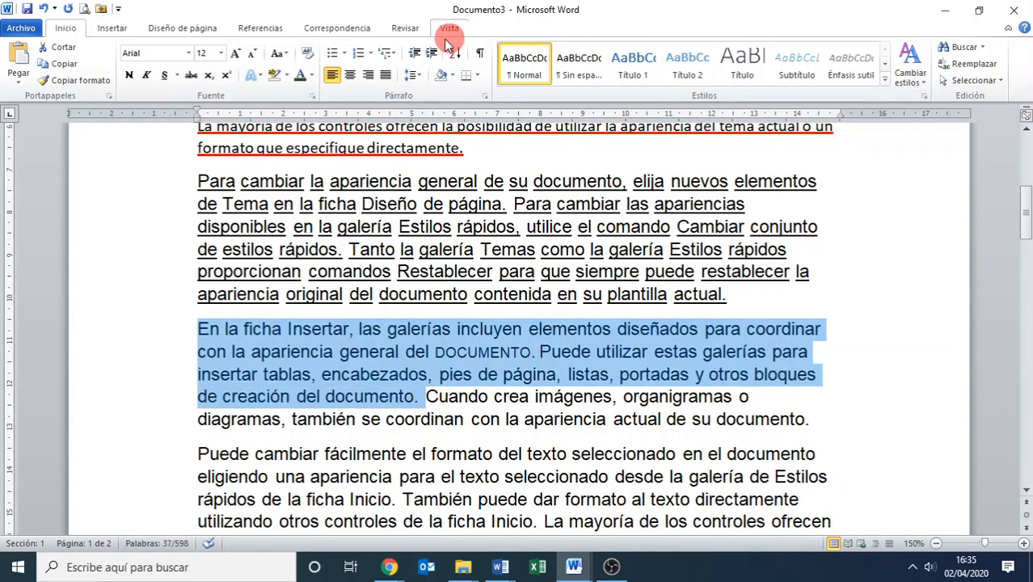
pyautogui.click(312, 95)
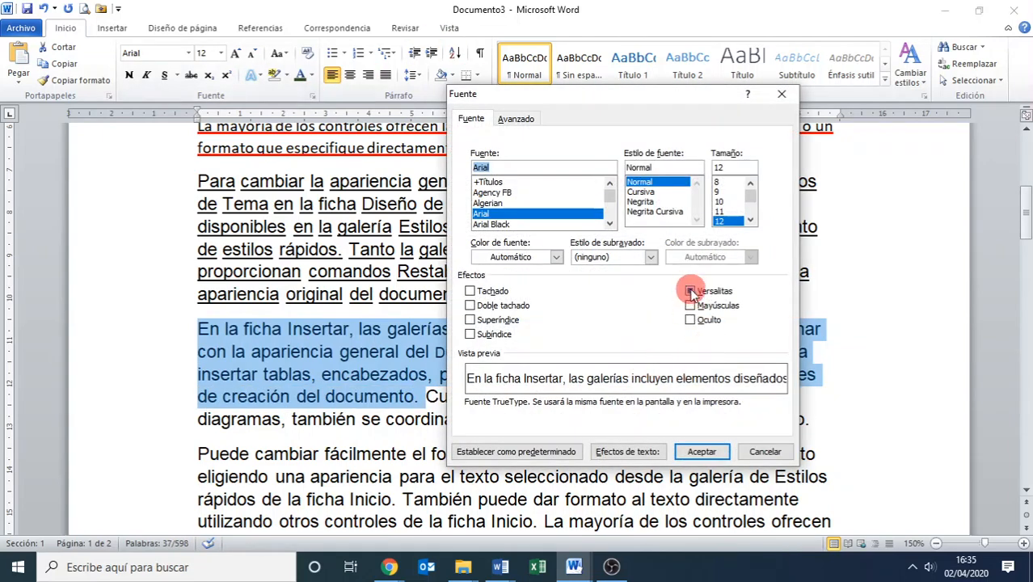
pyautogui.click(689, 291)
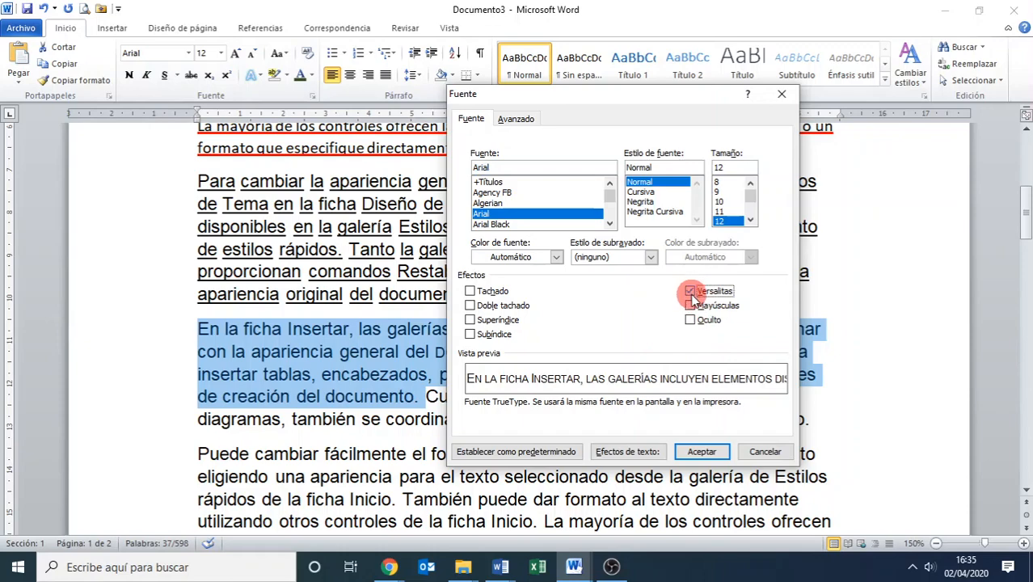
pyautogui.click(702, 451)
# Step: Replace the initial letters of "galerías" and "elementos" in the first small-caps line with capital G and E
pyautogui.moveTo(226, 331)
pyautogui.mouseDown()
pyautogui.moveTo(203, 325)
pyautogui.moveTo(646, 349)
pyautogui.moveTo(318, 364)
pyautogui.moveTo(557, 346)
pyautogui.moveTo(601, 365)
pyautogui.moveTo(341, 416)
pyautogui.moveTo(514, 329)
pyautogui.moveTo(373, 356)
pyautogui.mouseUp()
pyautogui.doubleClick(414, 331)
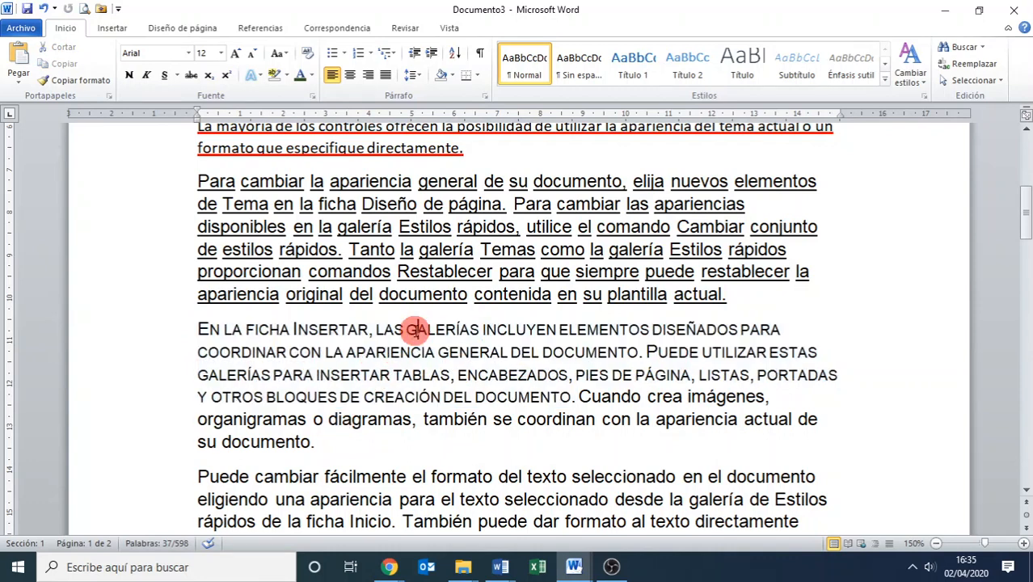
pyautogui.click(417, 332)
pyautogui.press('BackSpace')
pyautogui.write('G')
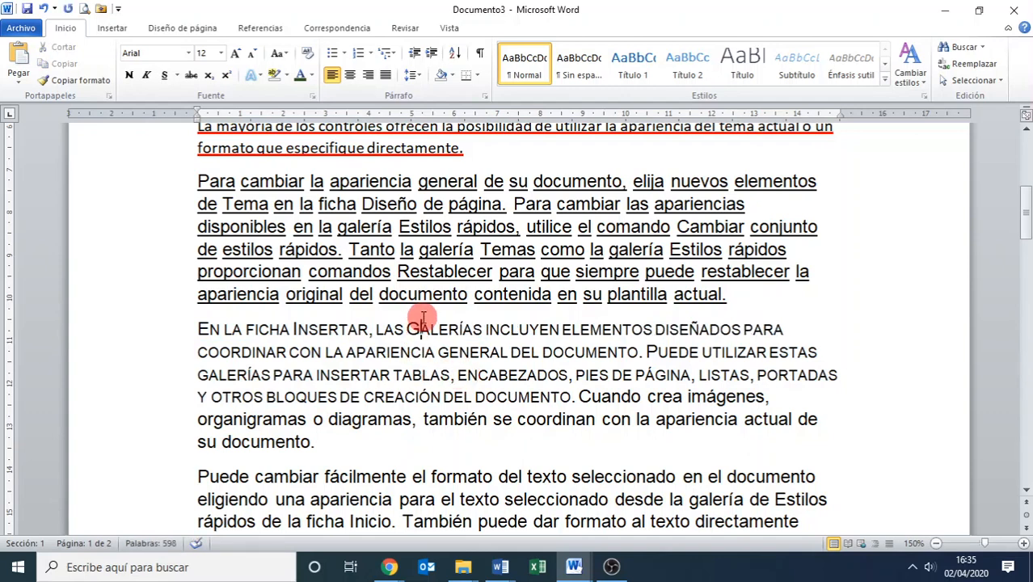
pyautogui.click(571, 329)
pyautogui.press('BackSpace')
pyautogui.write('E')
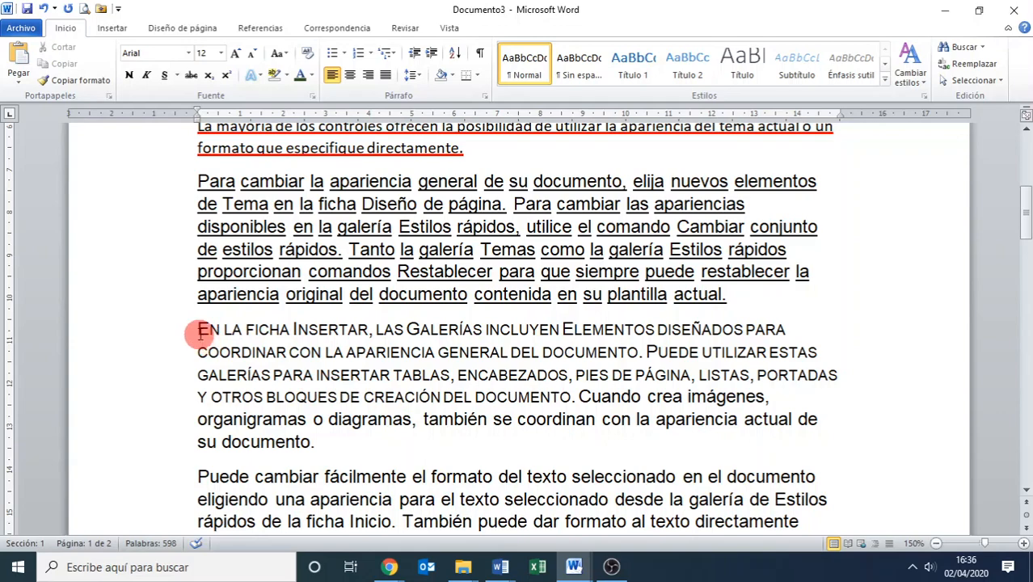
# Step: Select the small-caps sentences of the fourth paragraph and apply the Mayúsculas effect in their font settings
pyautogui.moveTo(198, 331); pyautogui.dragTo(577, 394)
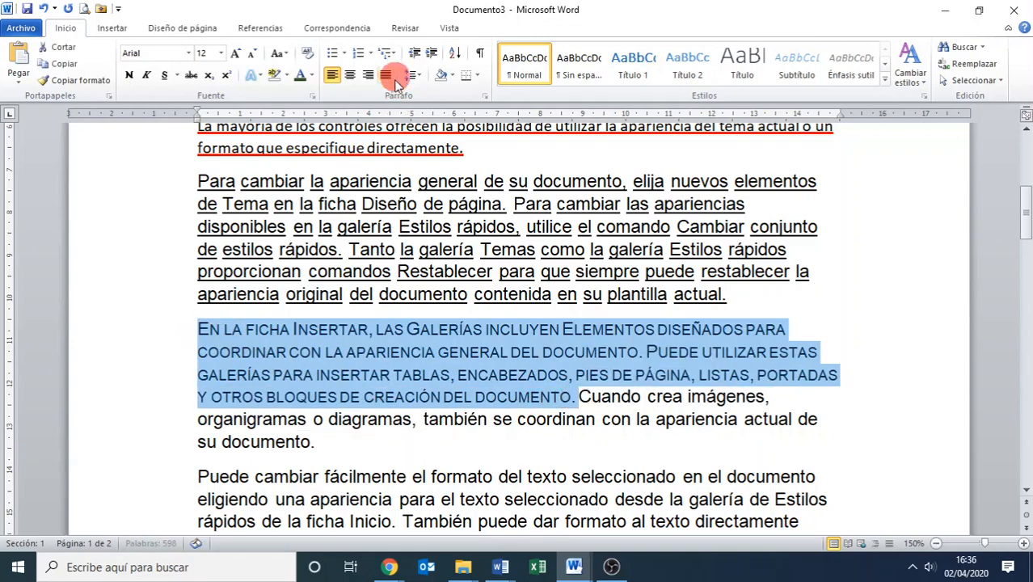
pyautogui.click(311, 95)
pyautogui.click(697, 309)
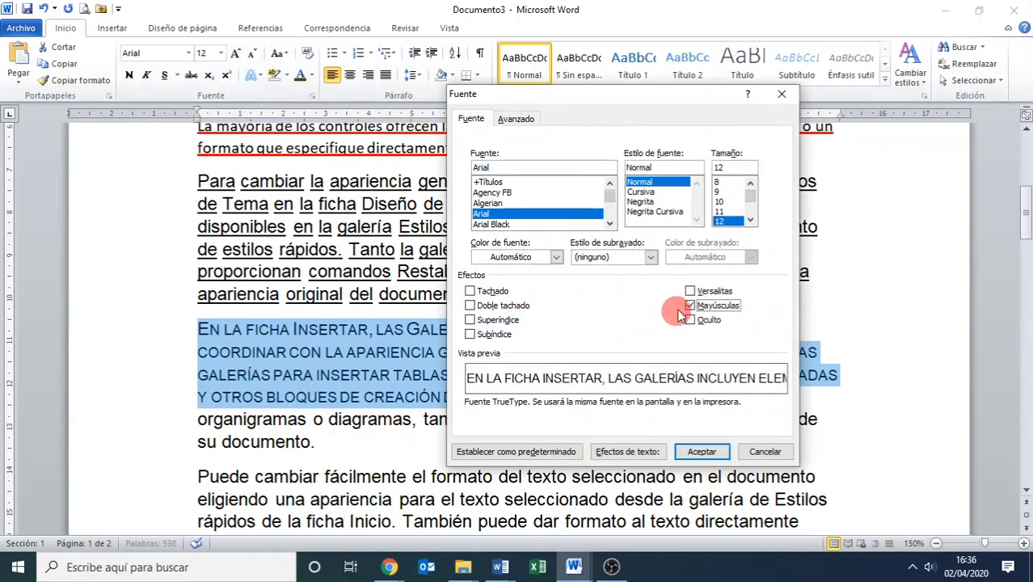
pyautogui.click(693, 451)
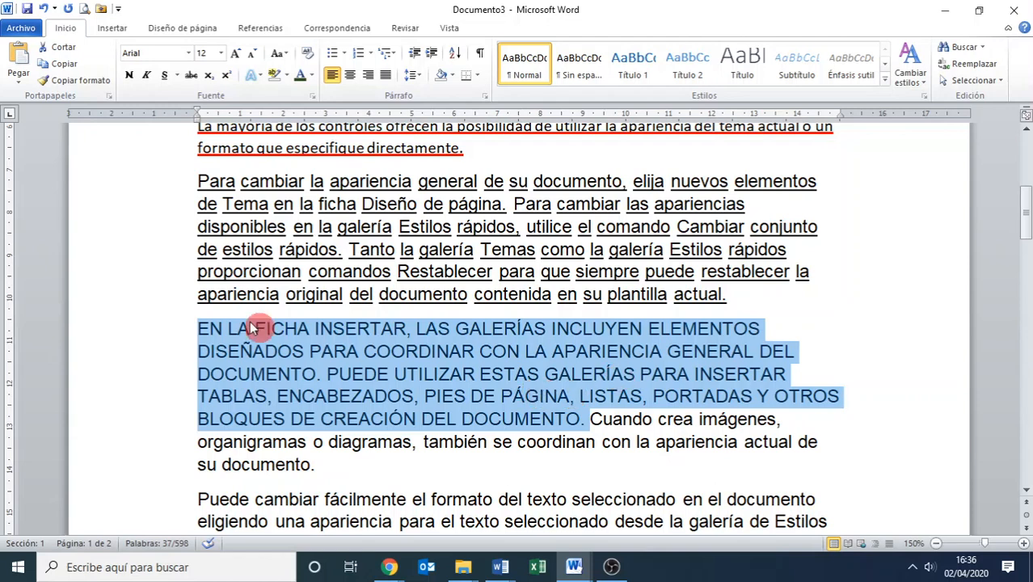
# Step: Replace the Mayúsculas effect on the selected sentences with Versalitas and hide them with the Oculto effect
pyautogui.click(277, 54)
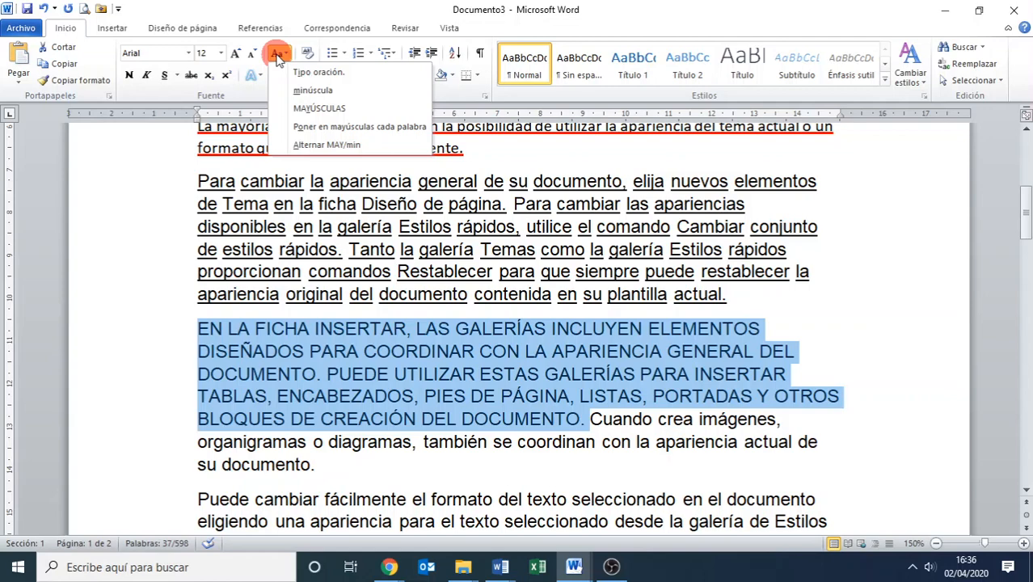
pyautogui.click(243, 100)
pyautogui.click(313, 97)
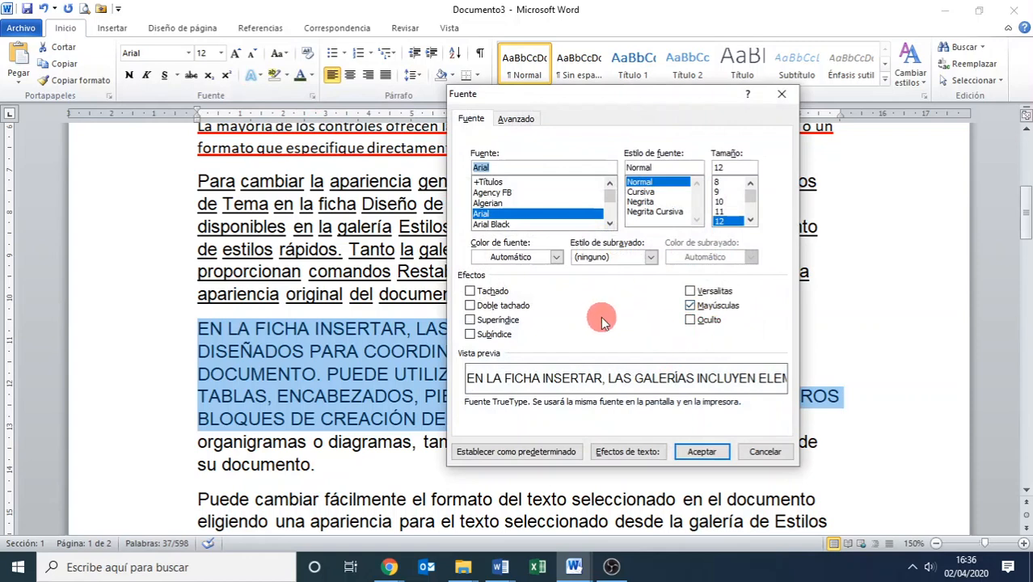
pyautogui.click(689, 306)
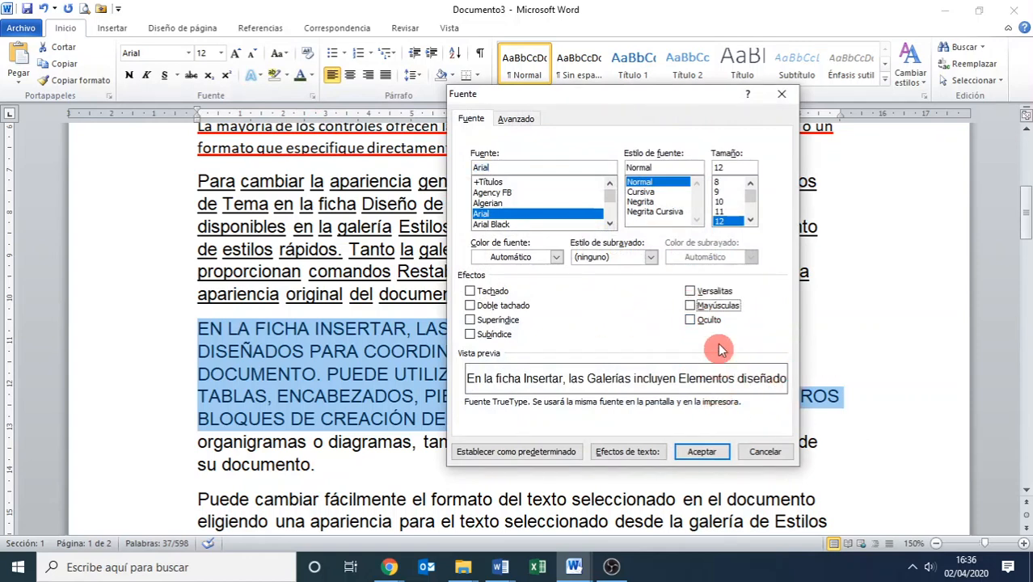
pyautogui.click(691, 292)
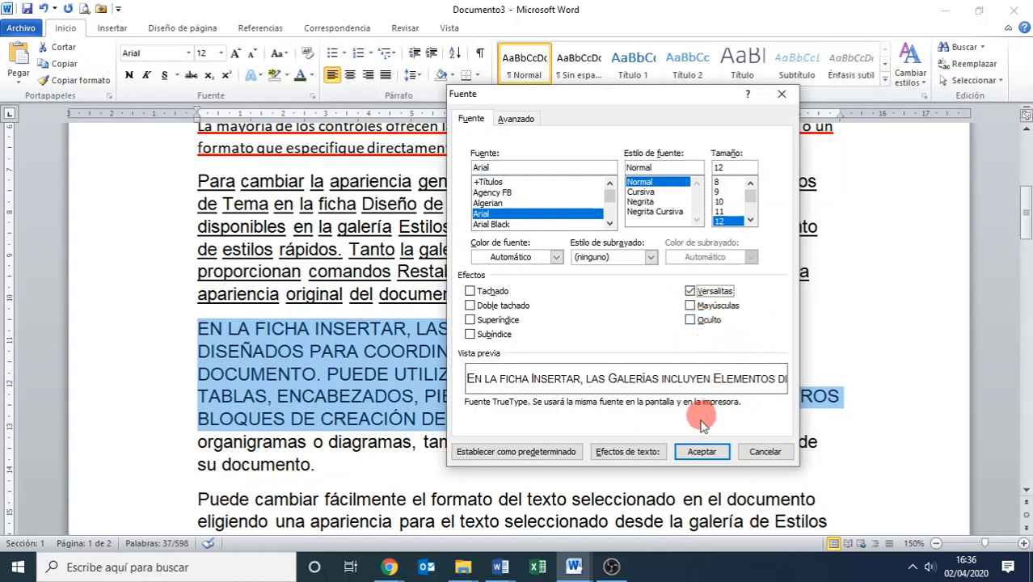
pyautogui.click(691, 321)
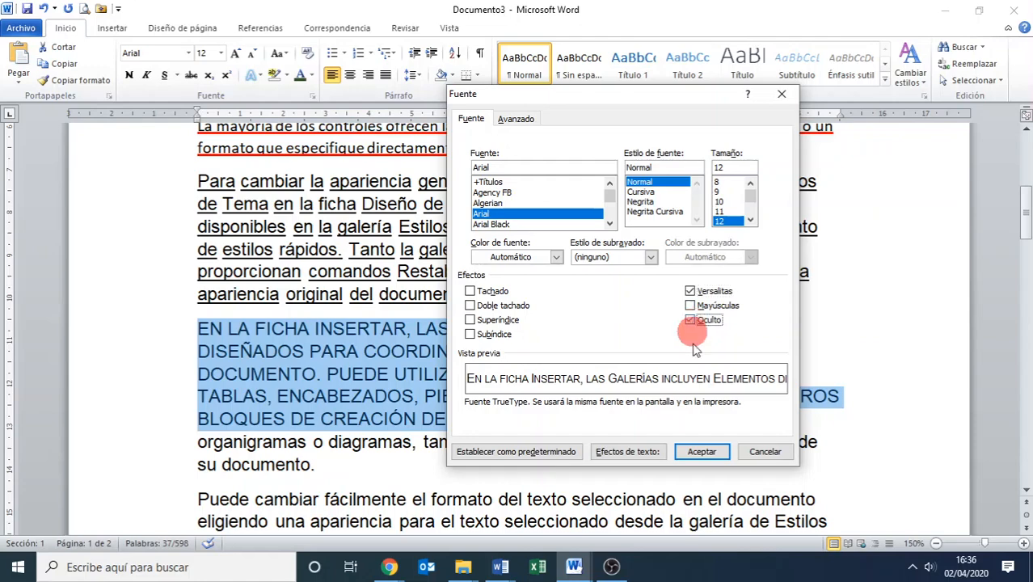
pyautogui.click(714, 452)
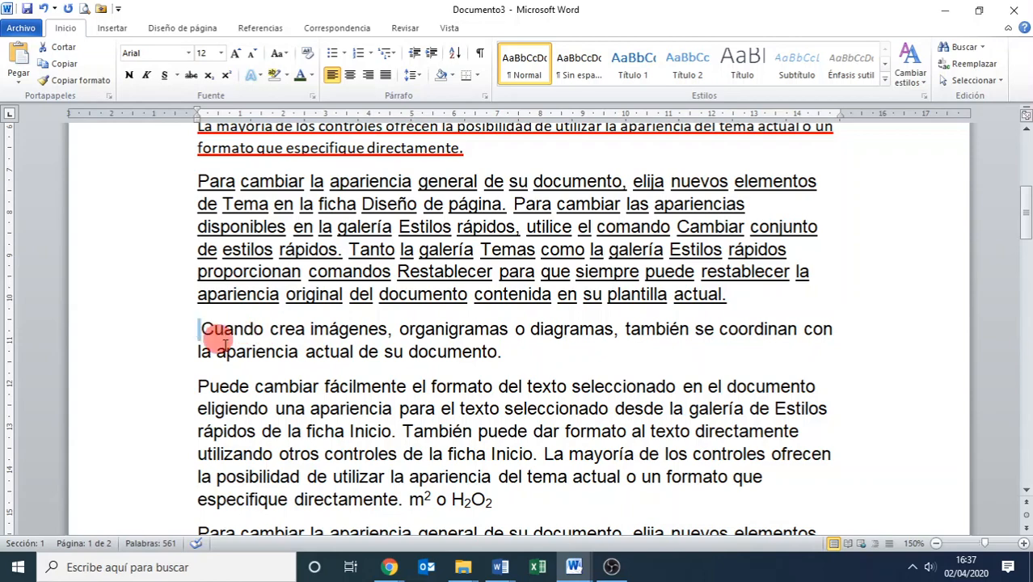
# Step: Show the formatting marks, clear the Oculto effect from the hidden sentences, and turn the marks off again
pyautogui.click(483, 57)
pyautogui.hotkey('ctrl', 'z')
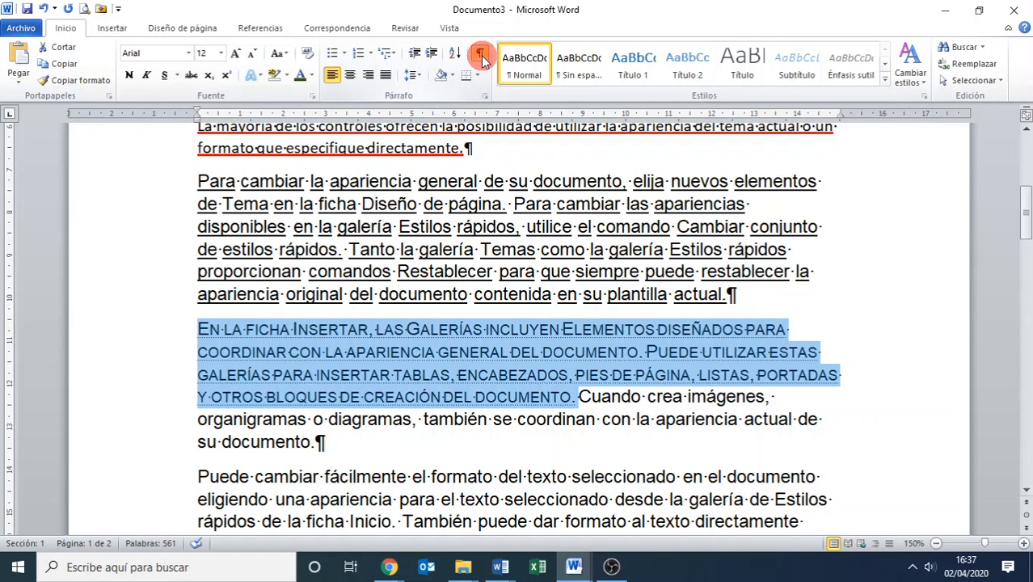
pyautogui.click(314, 95)
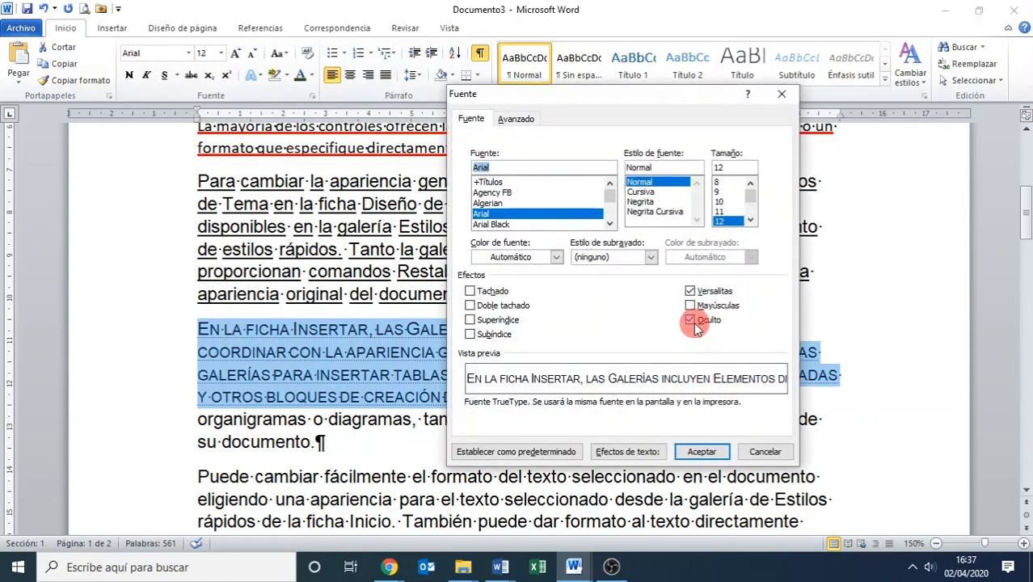
pyautogui.click(701, 451)
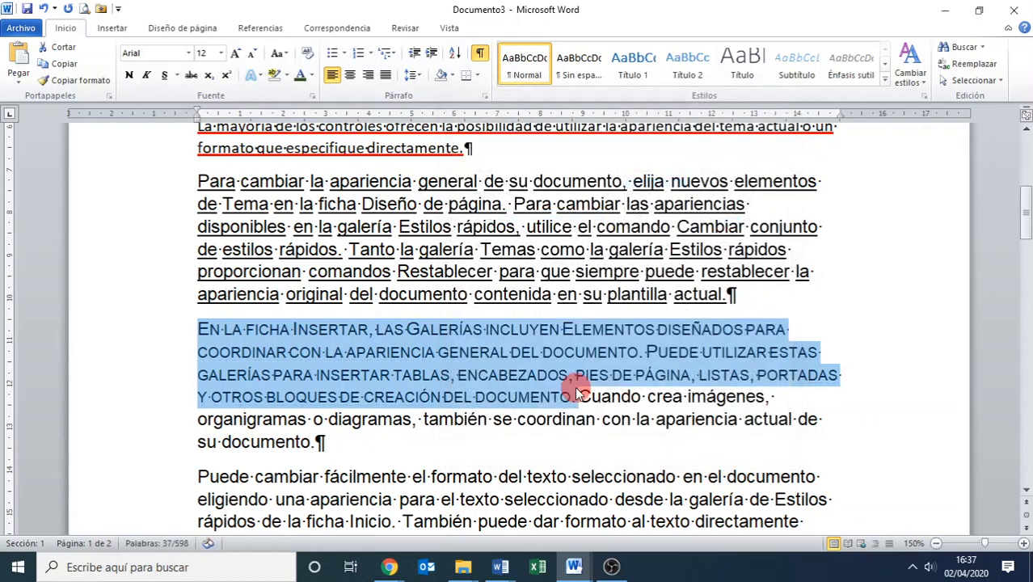
pyautogui.scroll(5, 578, 387)
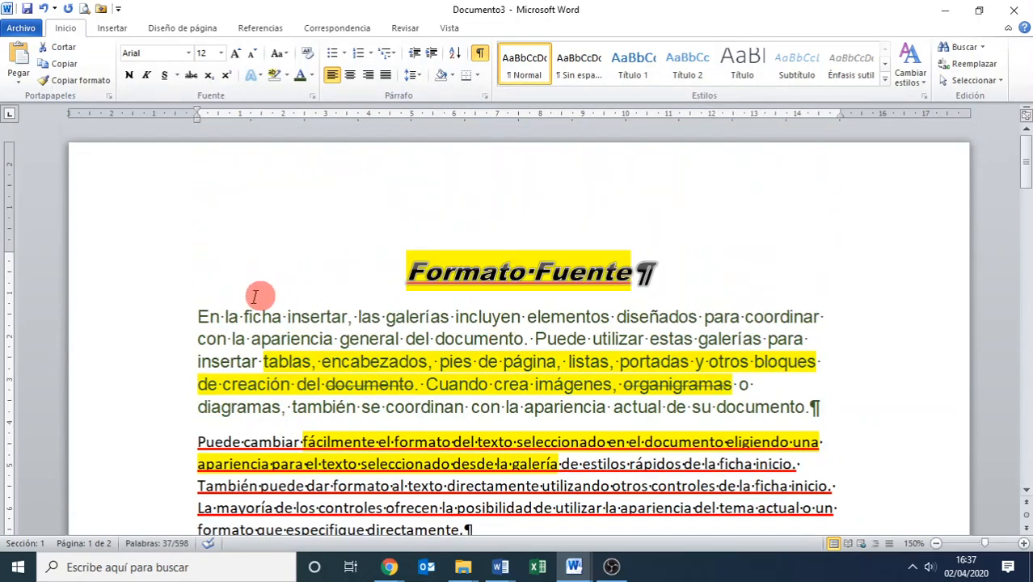
pyautogui.click(479, 53)
# Step: Select the title "Formato Fuente" and open its advanced character spacing settings
pyautogui.click(157, 273)
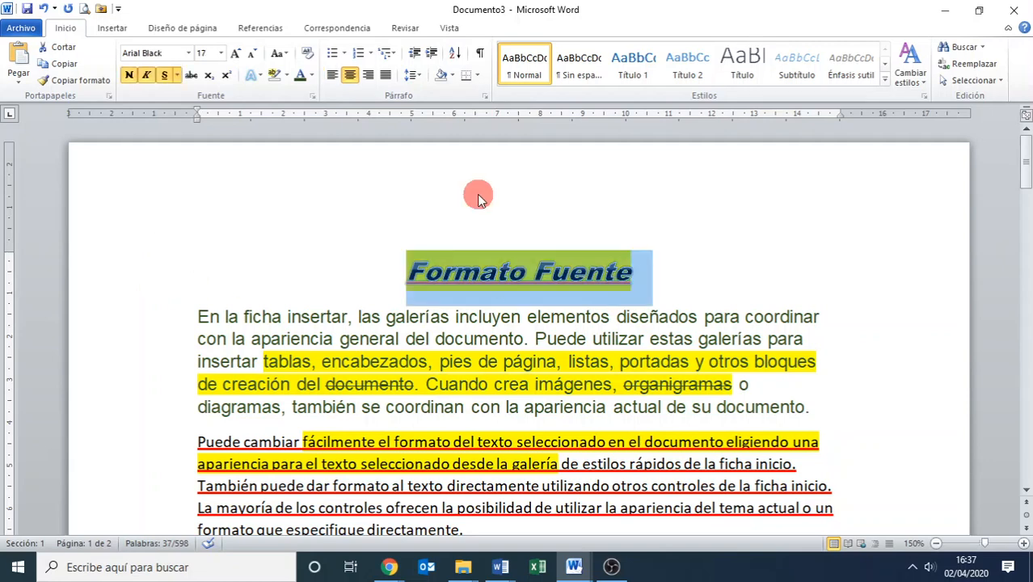
pyautogui.click(311, 96)
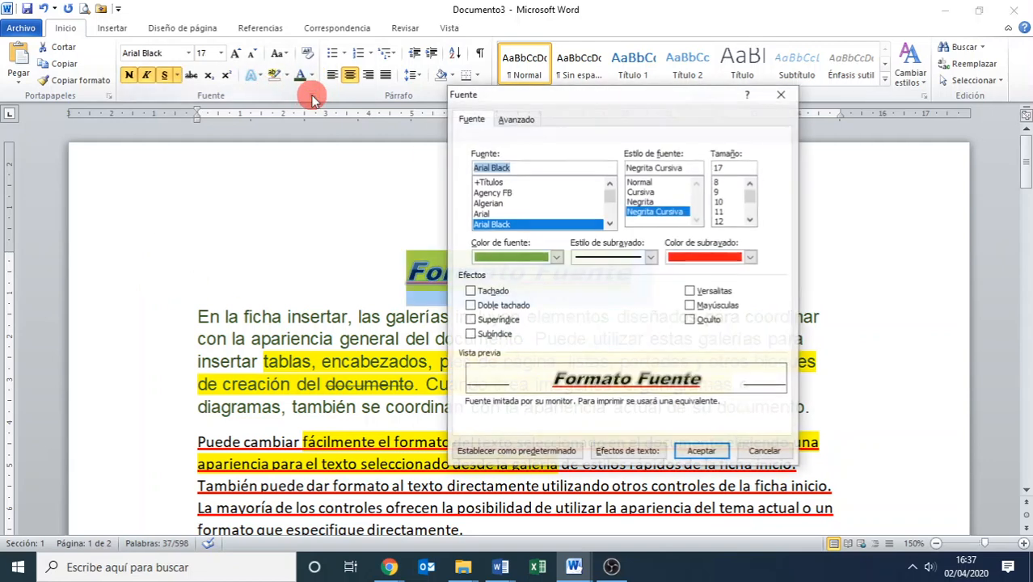
pyautogui.click(515, 120)
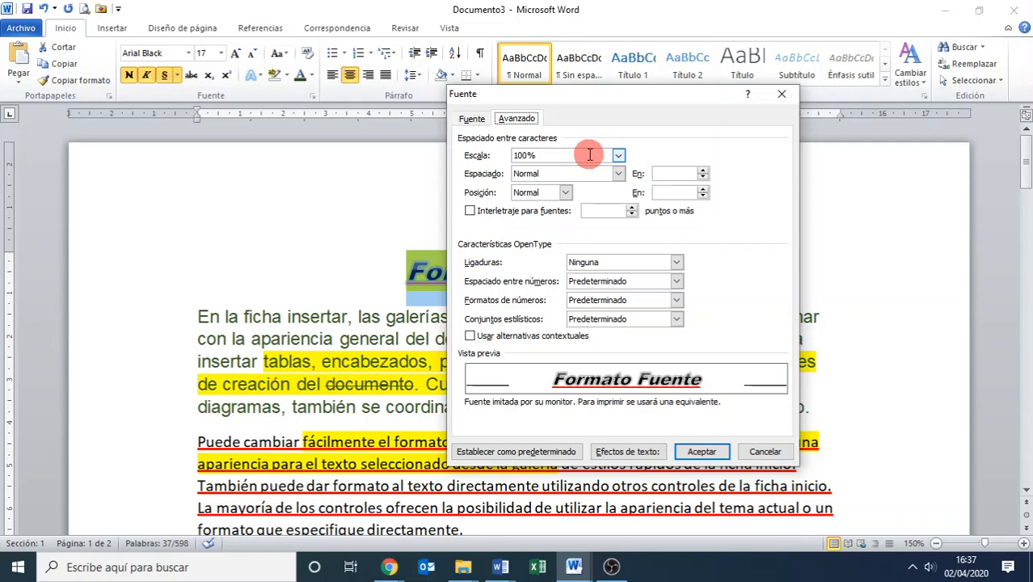
# Step: Try Comprimido character spacing of 1,9 pto on the title
pyautogui.click(618, 174)
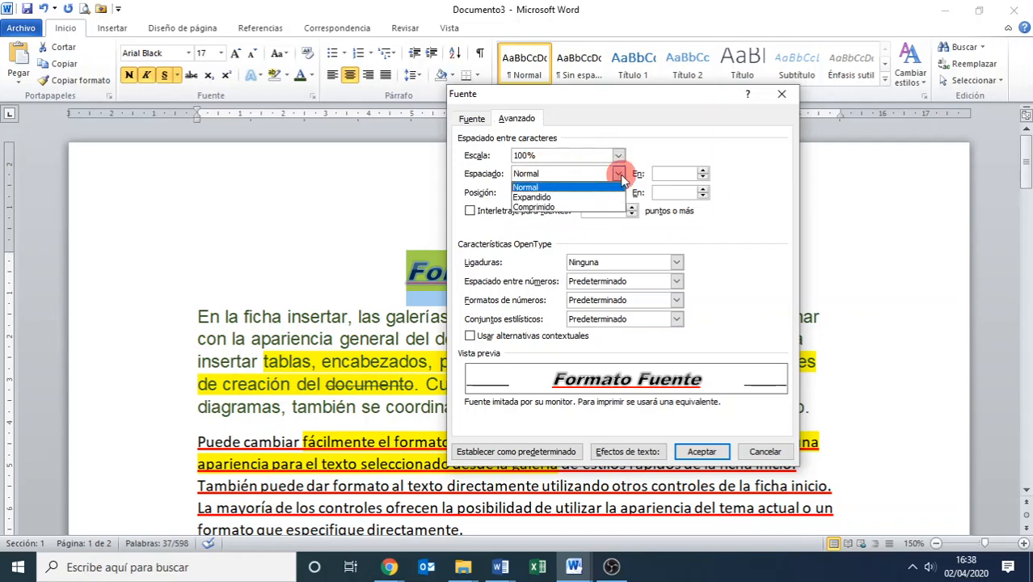
pyautogui.click(556, 209)
pyautogui.click(703, 171)
pyautogui.click(703, 173)
pyautogui.click(703, 173)
pyautogui.click(703, 173)
pyautogui.click(702, 173)
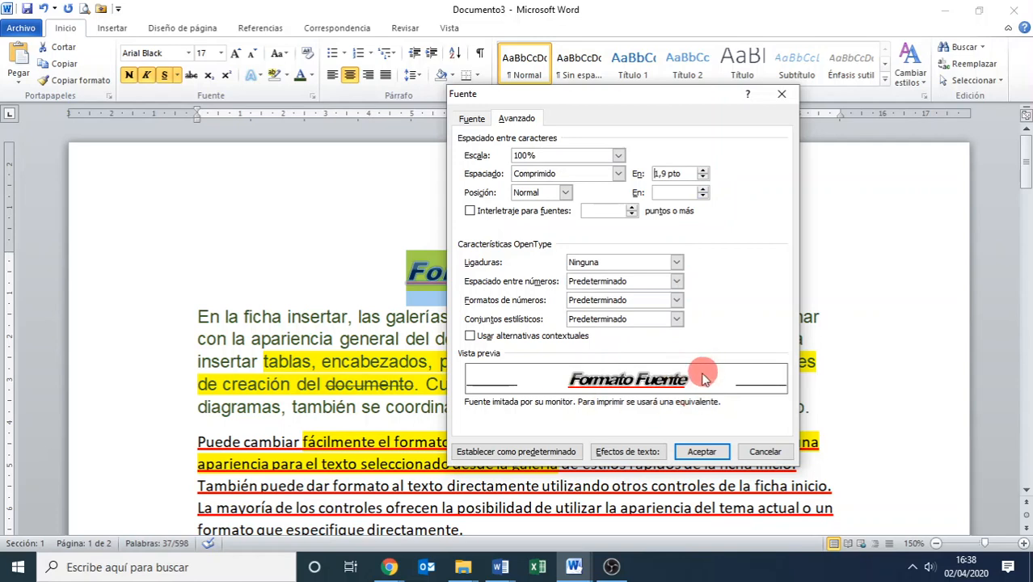
# Step: Set the title's character spacing to Expandido at 3 pto and apply it
pyautogui.click(618, 174)
pyautogui.click(531, 196)
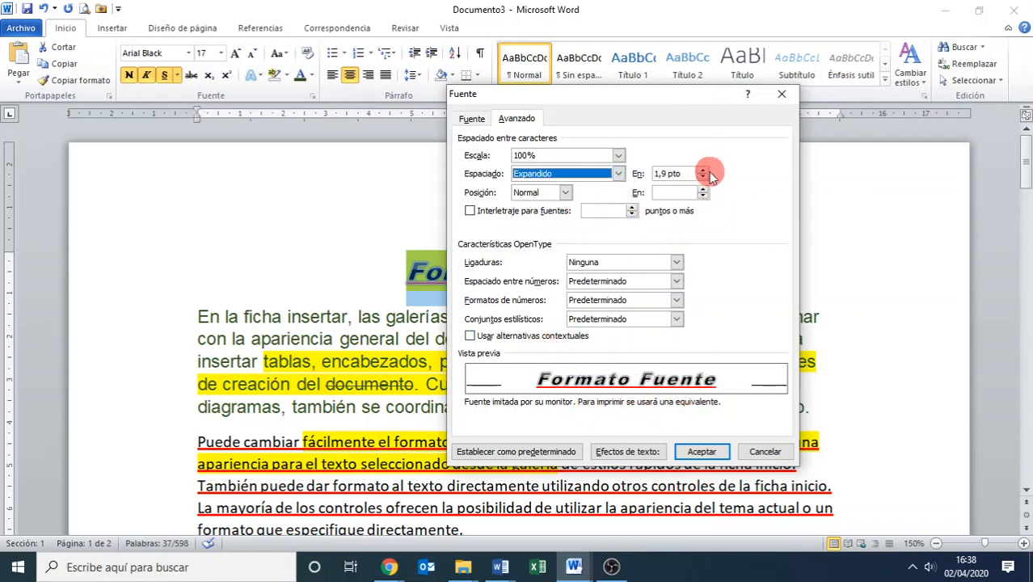
pyautogui.click(703, 170)
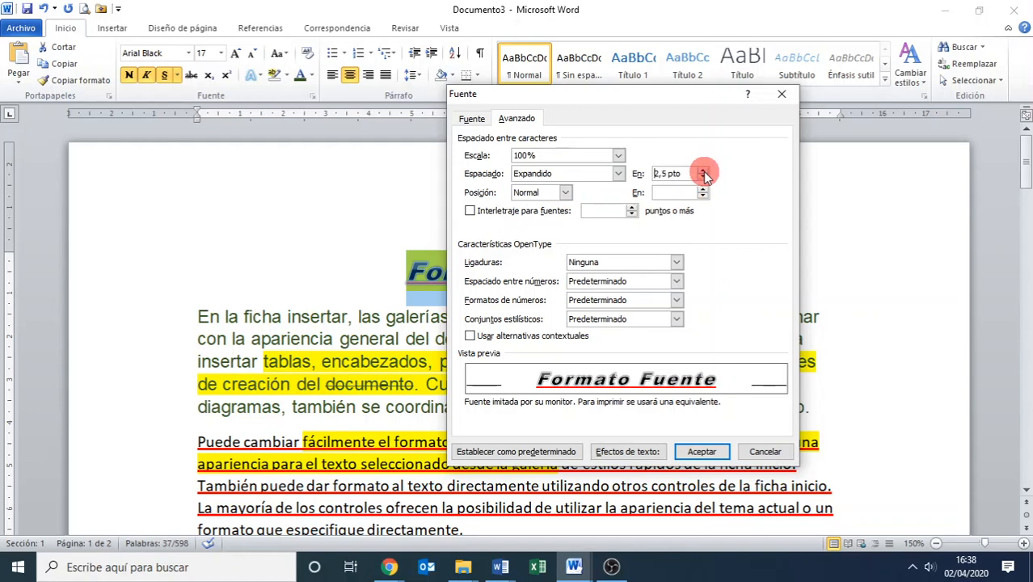
pyautogui.click(703, 171)
pyautogui.click(703, 170)
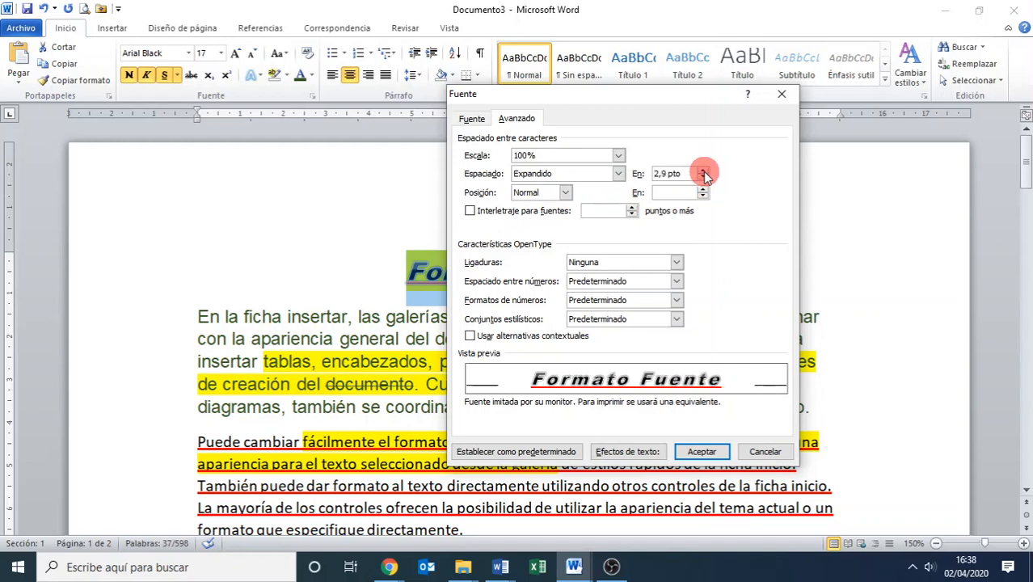
pyautogui.click(703, 171)
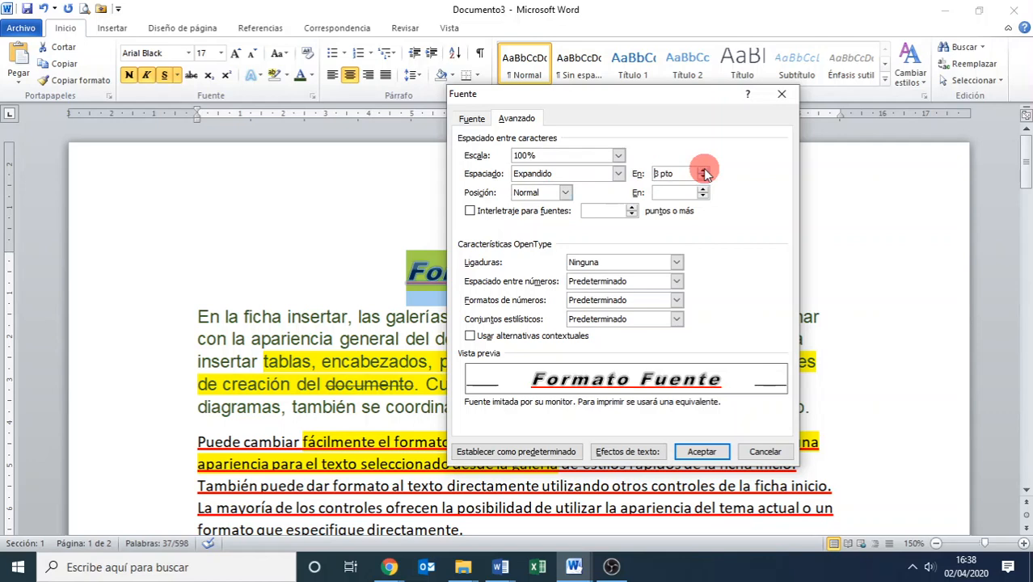
pyautogui.click(701, 452)
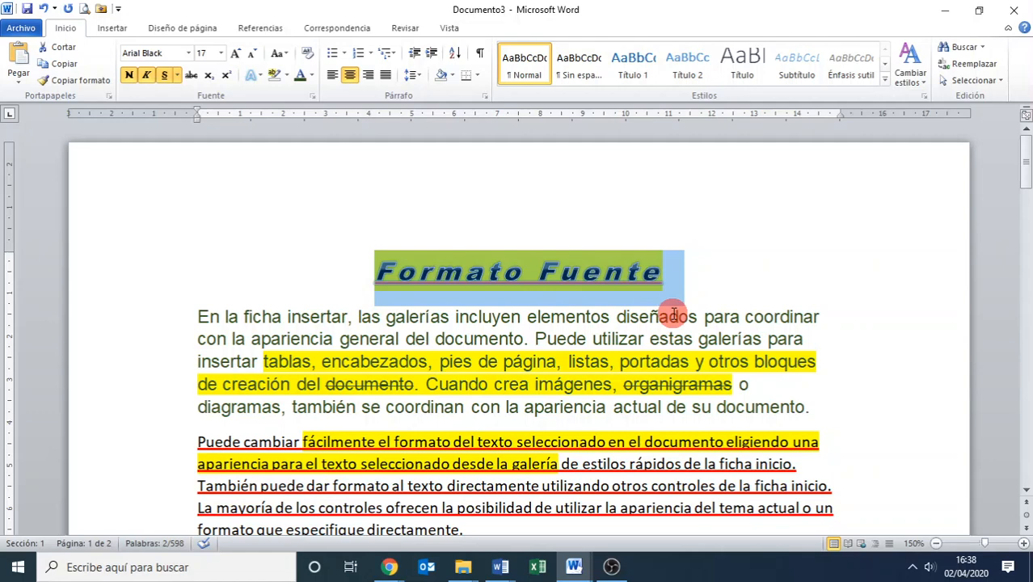
# Step: Raise the word "incluyen" in the first paragraph with the Elevado position at 4 pto
pyautogui.doubleClick(467, 315)
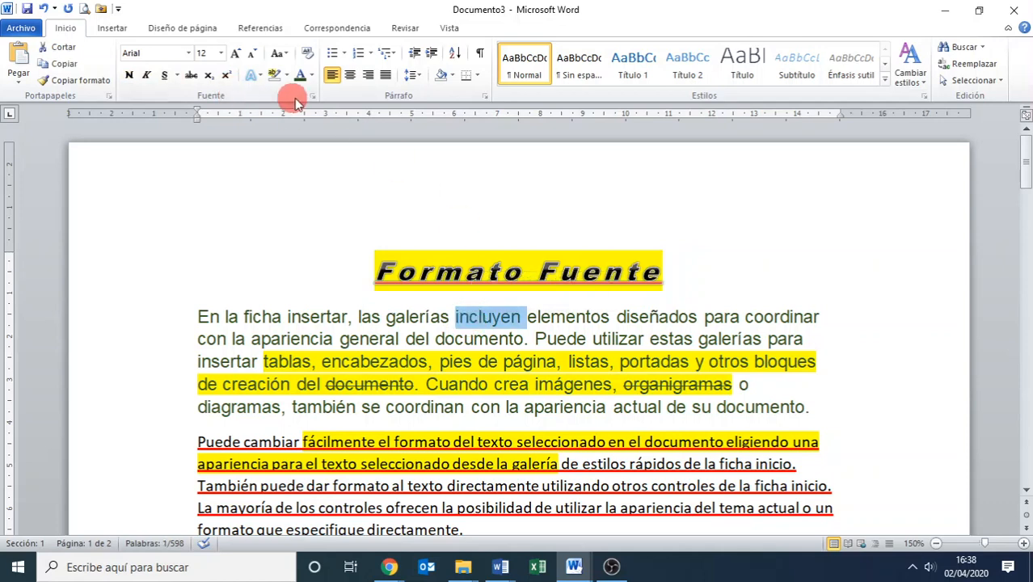
pyautogui.click(312, 95)
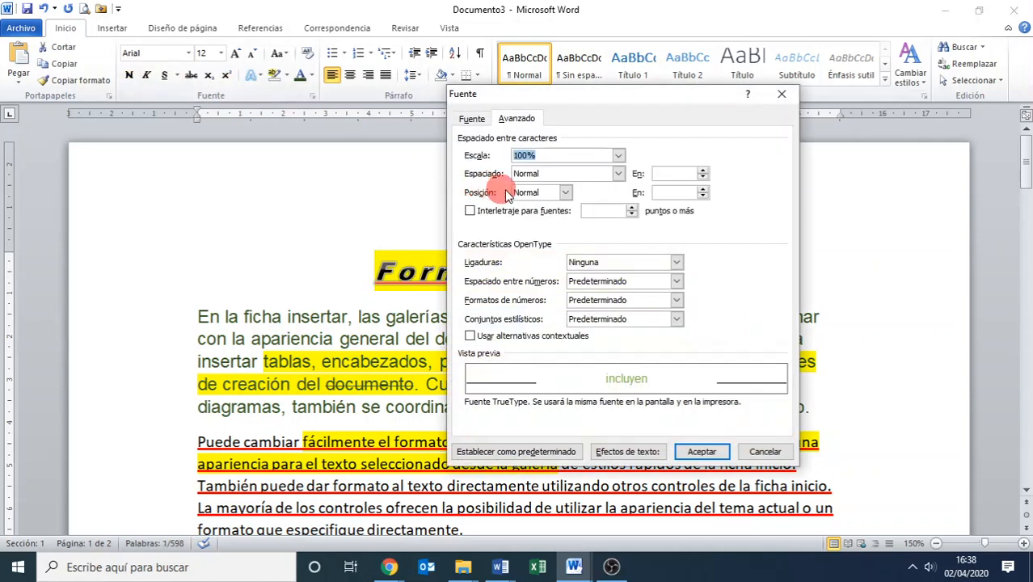
pyautogui.click(566, 193)
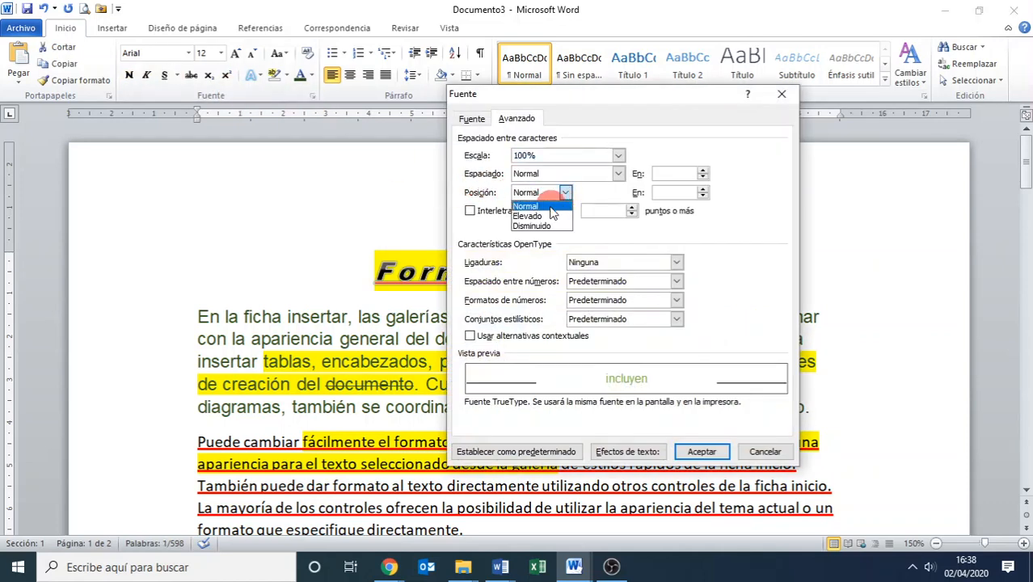
pyautogui.click(527, 216)
pyautogui.click(703, 189)
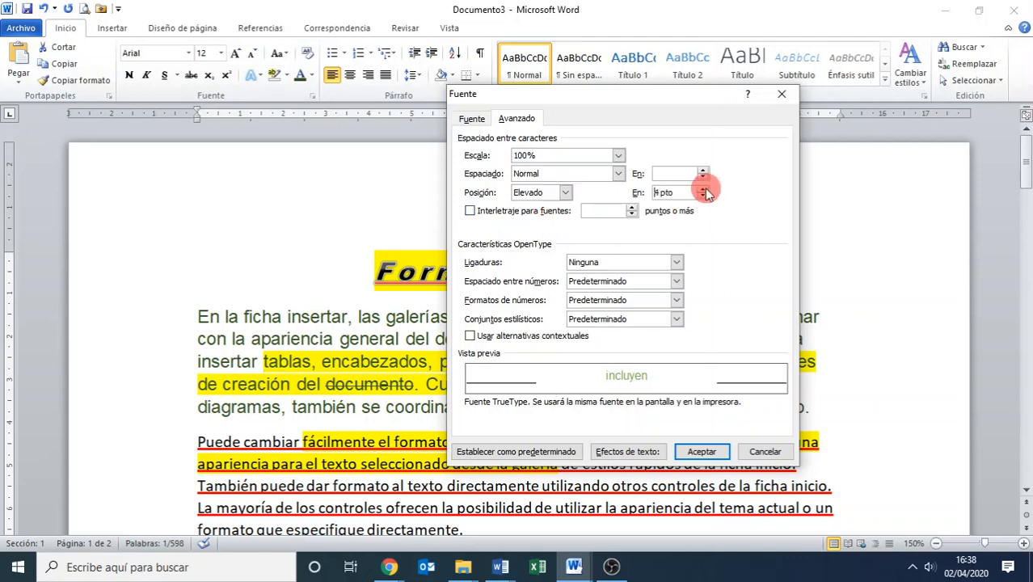
pyautogui.click(702, 451)
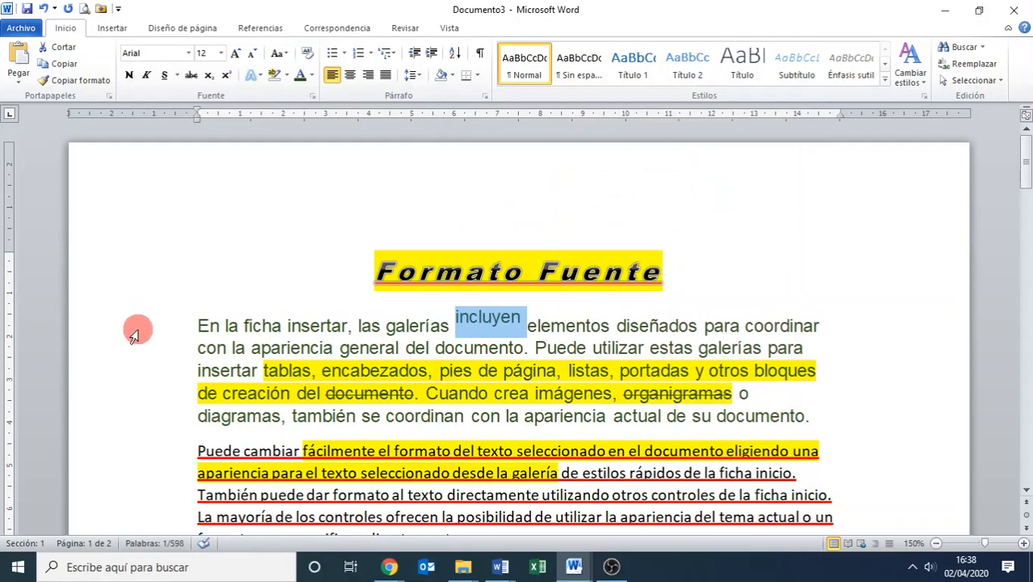
# Step: Lower the word "diseñados" in the first paragraph with the Disminuido position at 6 pto
pyautogui.click(668, 328)
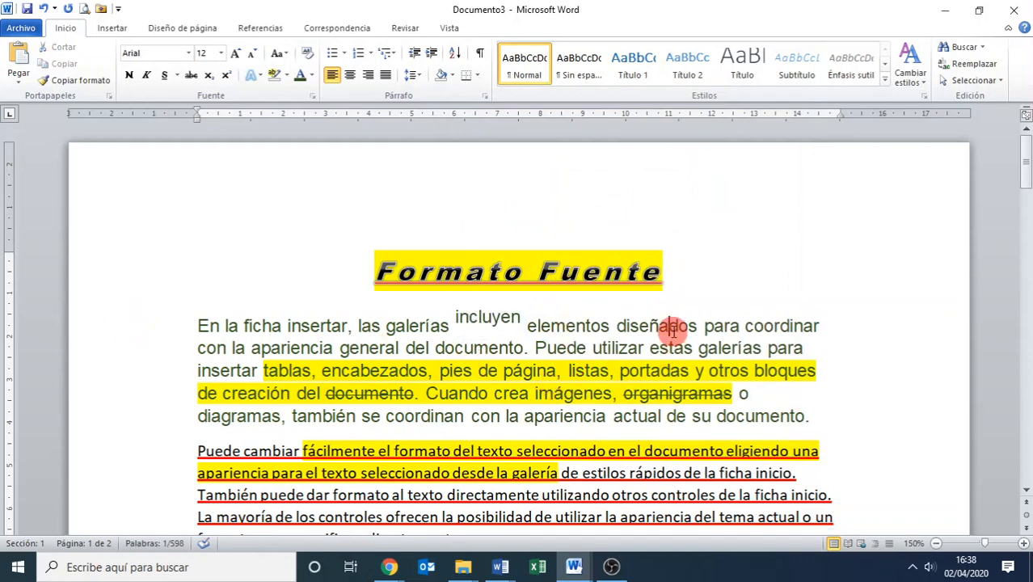
pyautogui.doubleClick(668, 326)
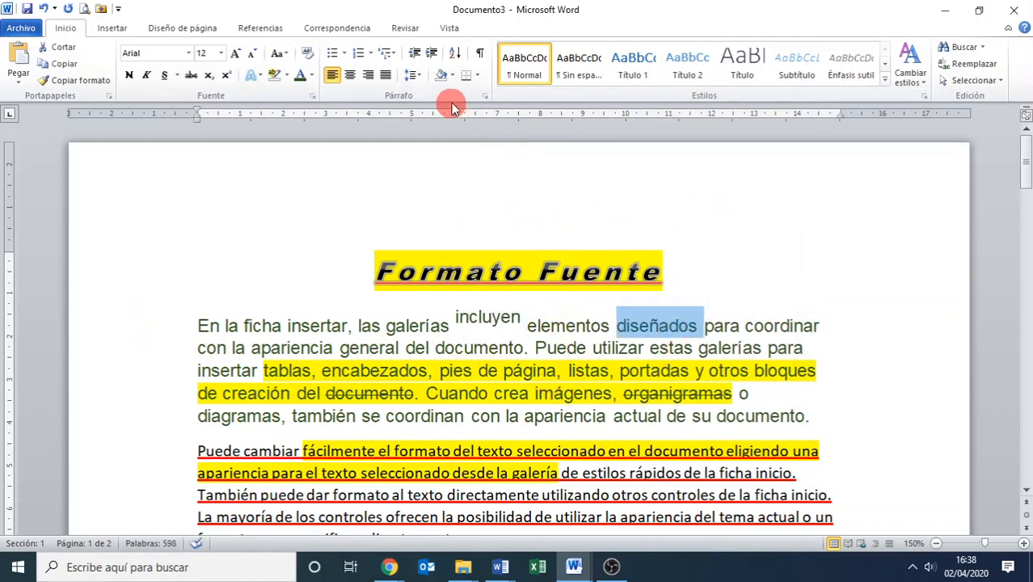
pyautogui.click(311, 97)
pyautogui.click(616, 173)
pyautogui.click(578, 185)
pyautogui.click(565, 194)
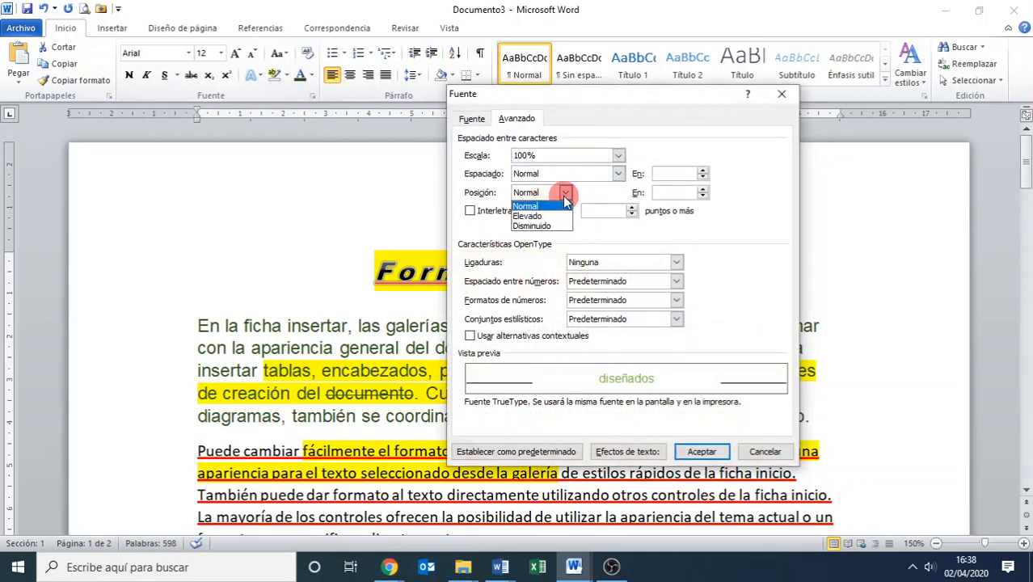
pyautogui.click(538, 227)
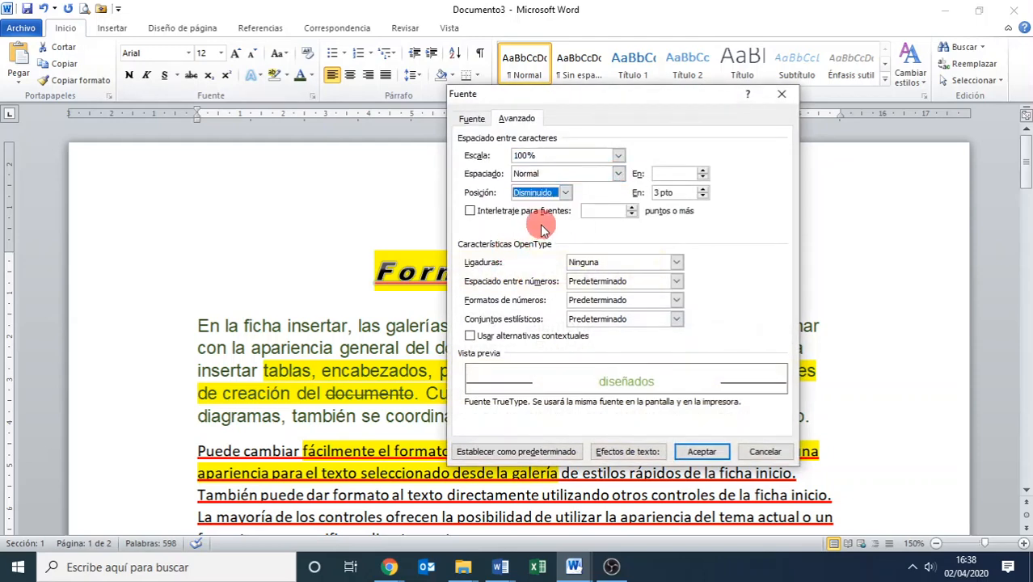
pyautogui.click(702, 195)
pyautogui.click(703, 195)
pyautogui.click(703, 188)
pyautogui.click(703, 188)
pyautogui.click(702, 189)
pyautogui.click(702, 188)
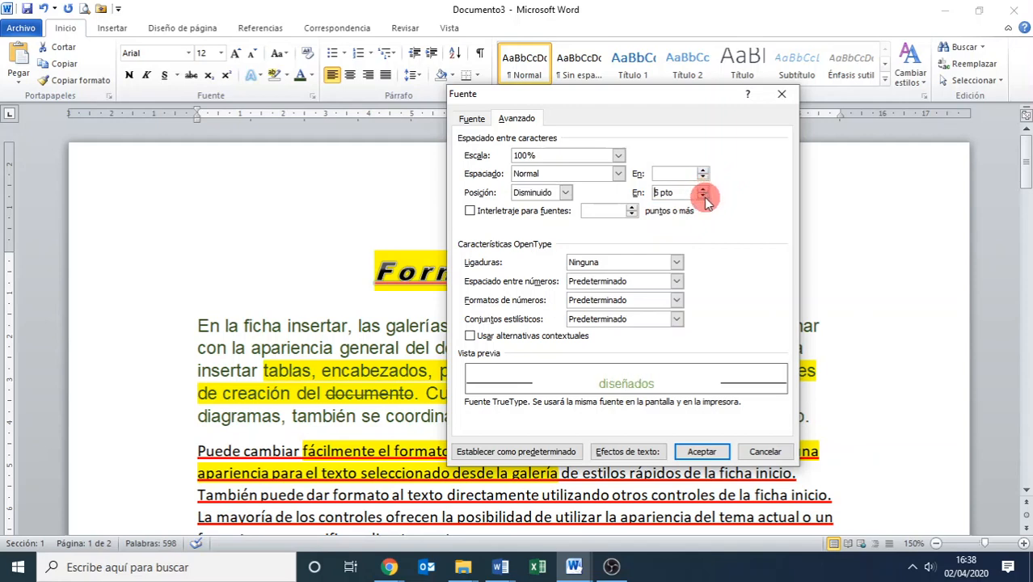
pyautogui.click(702, 450)
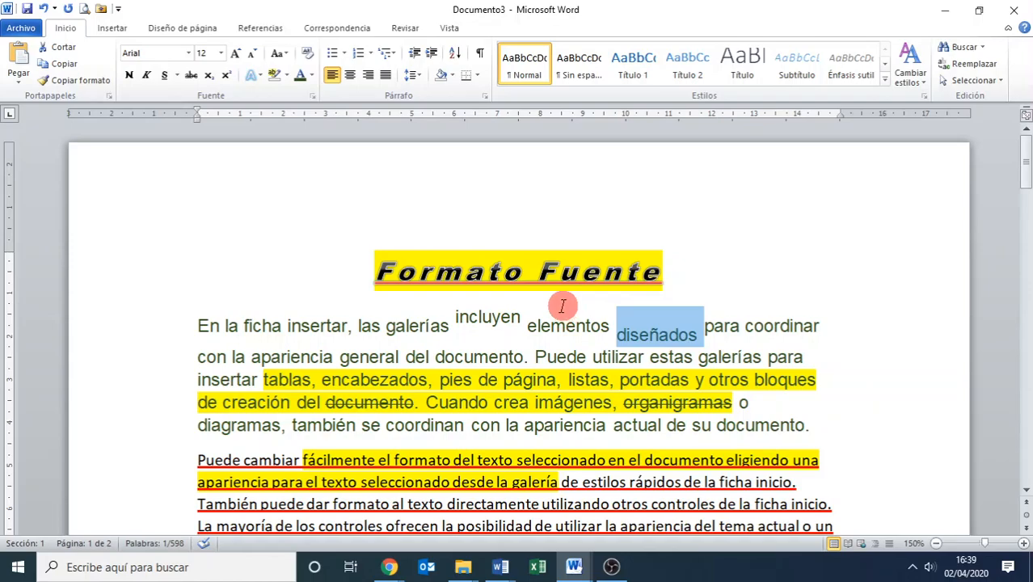
pyautogui.scroll(-4, 567, 310)
pyautogui.scroll(-6, 563, 304)
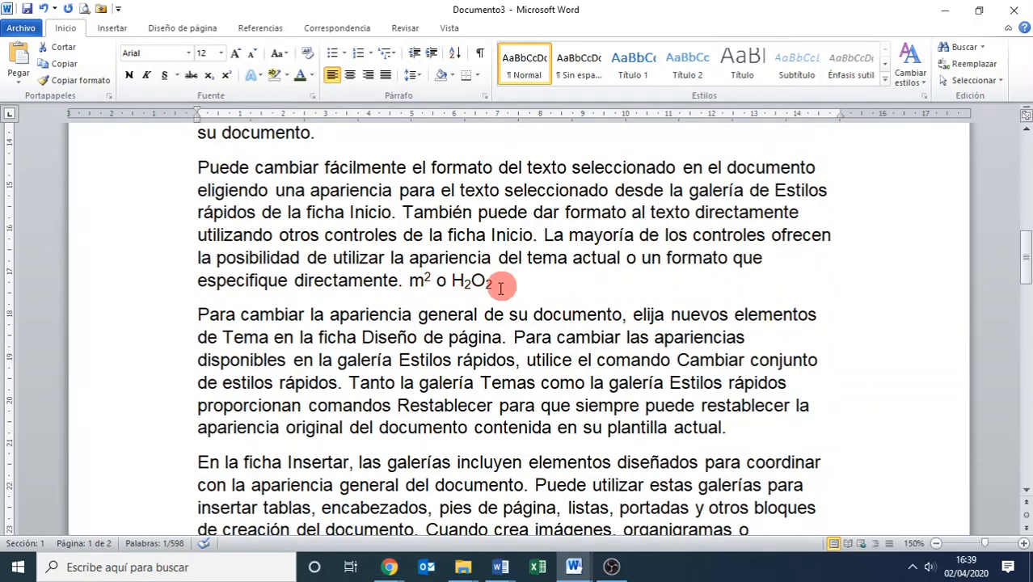
pyautogui.scroll(2, 526, 301)
pyautogui.scroll(5, 526, 300)
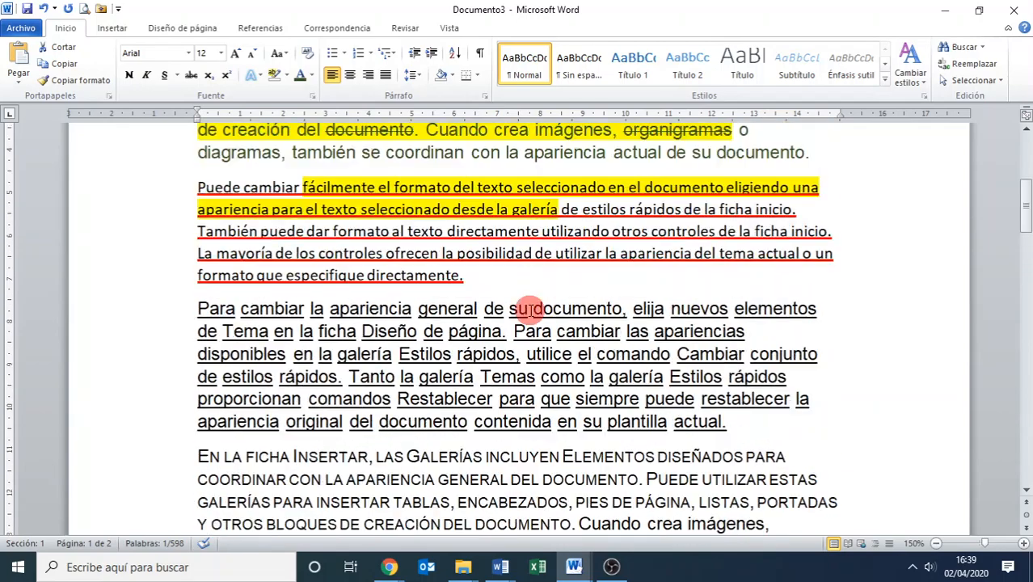